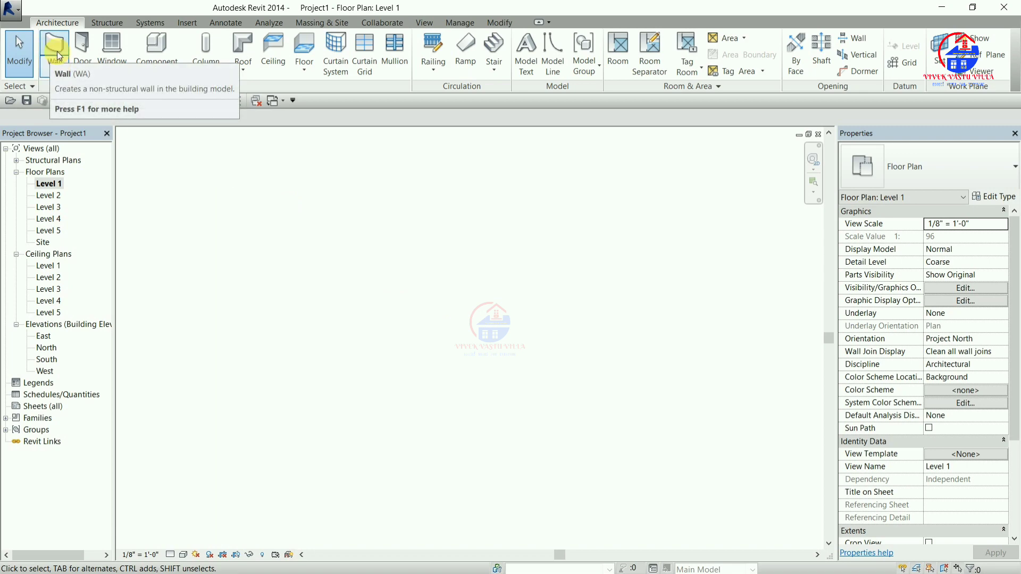
- Show the Wall drop-down listing the Architectural, Structural, by Face, Sweep and Reveal wall types
click(63, 69)
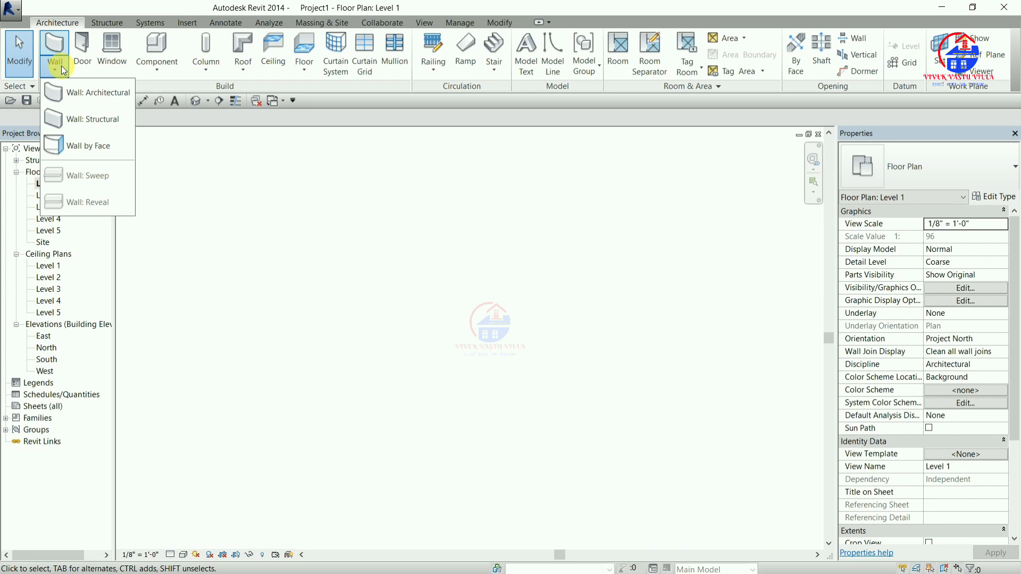
click(61, 65)
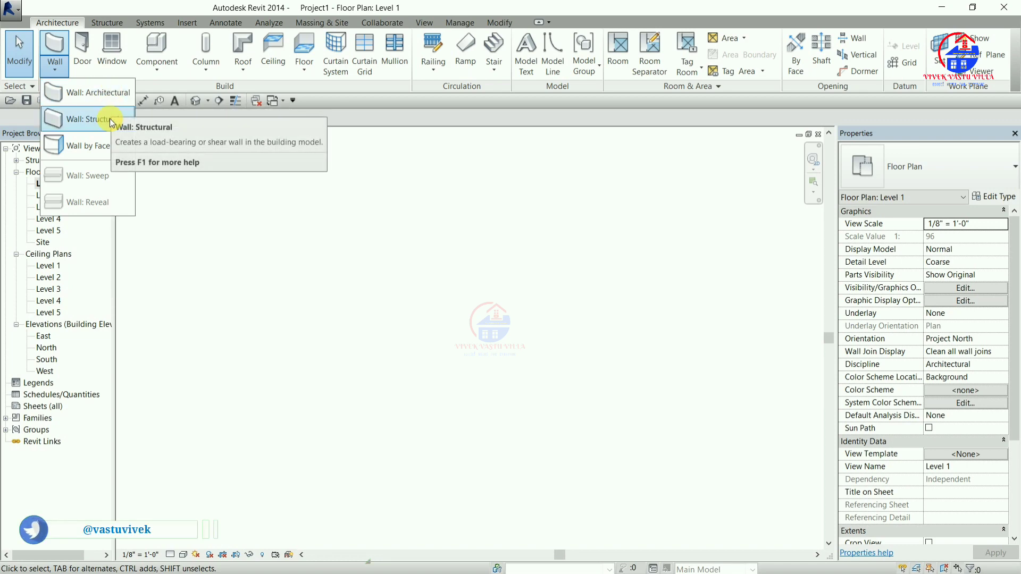
mouse_move(98, 93)
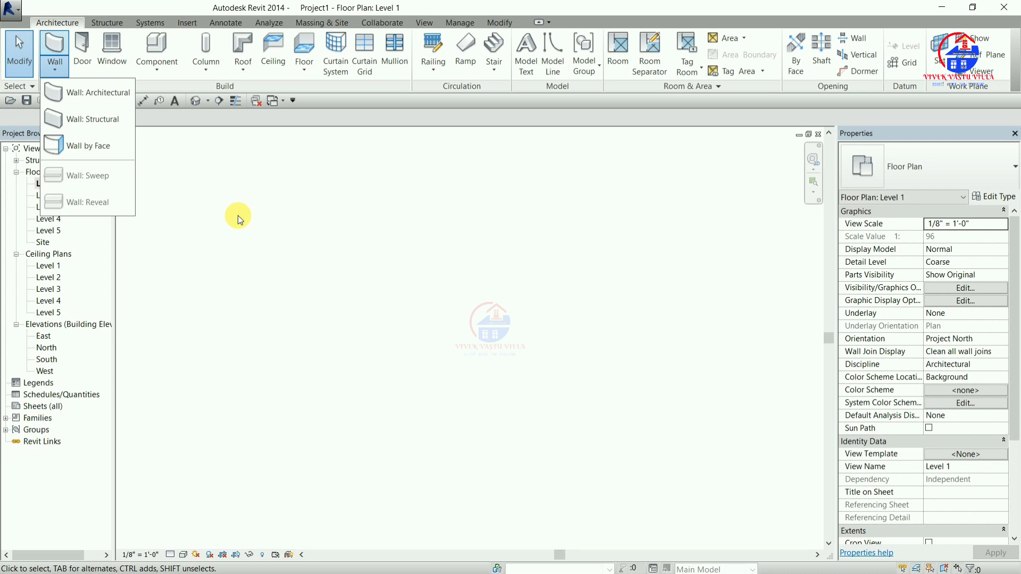
- Choose Wall: Architectural to begin placing Basic Wall Generic - 8" walls
click(107, 95)
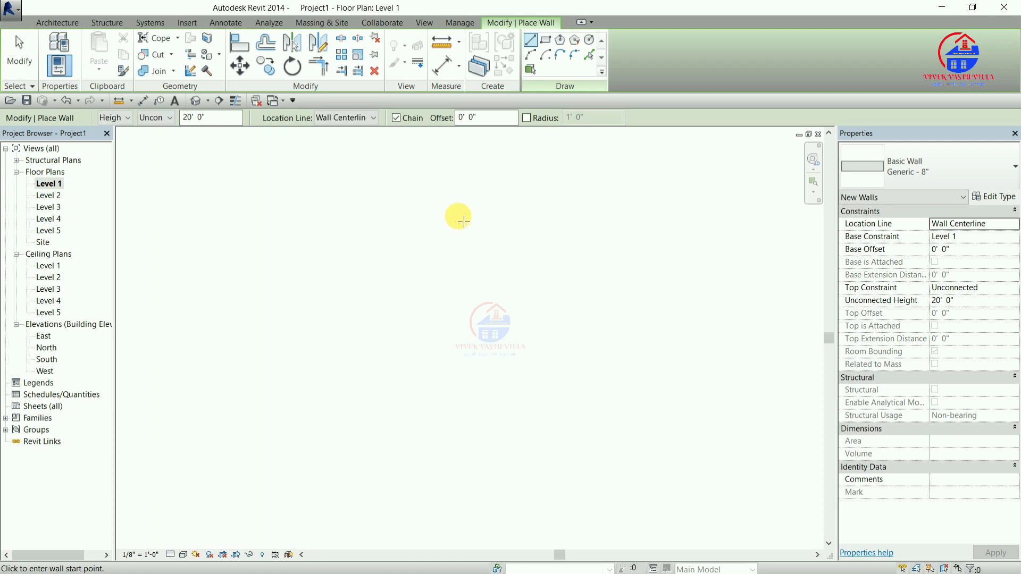
- Keep the wall top Unconnected and change the unconnected height from 20' 0" to 10' 0"
click(157, 121)
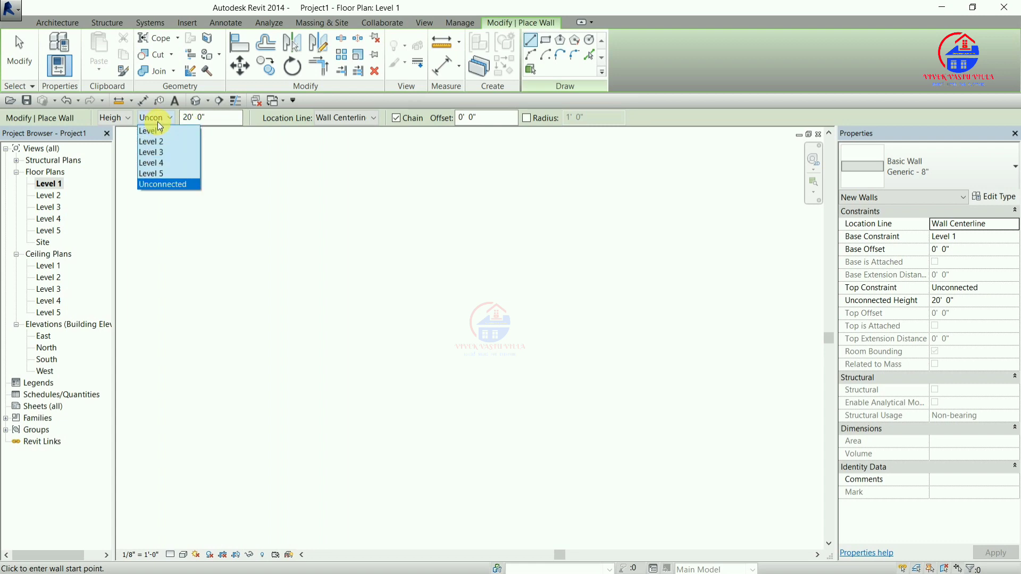
click(171, 184)
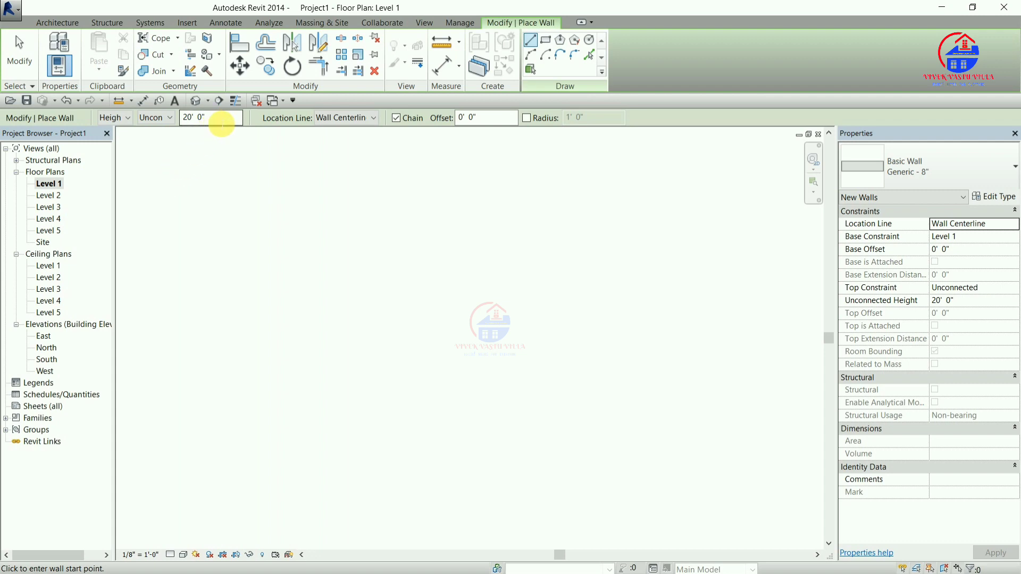
drag(195, 118, 179, 122)
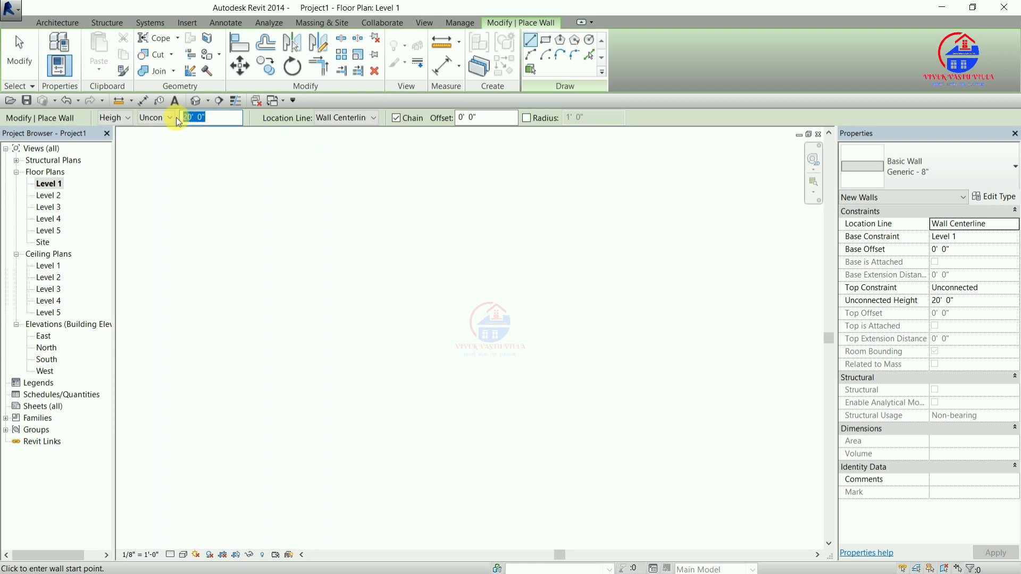
text(1)
text(0)
key(Return)
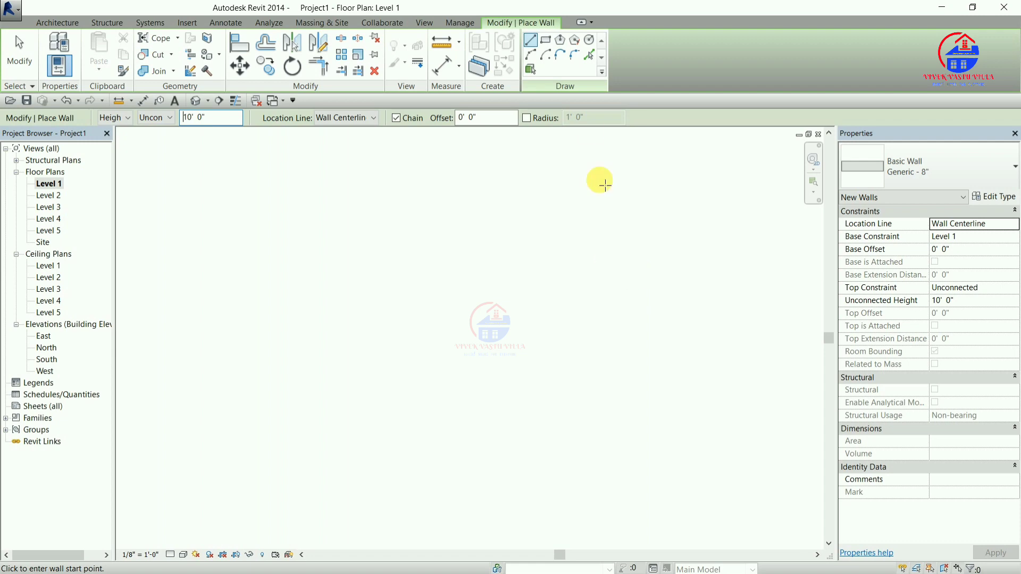
click(592, 56)
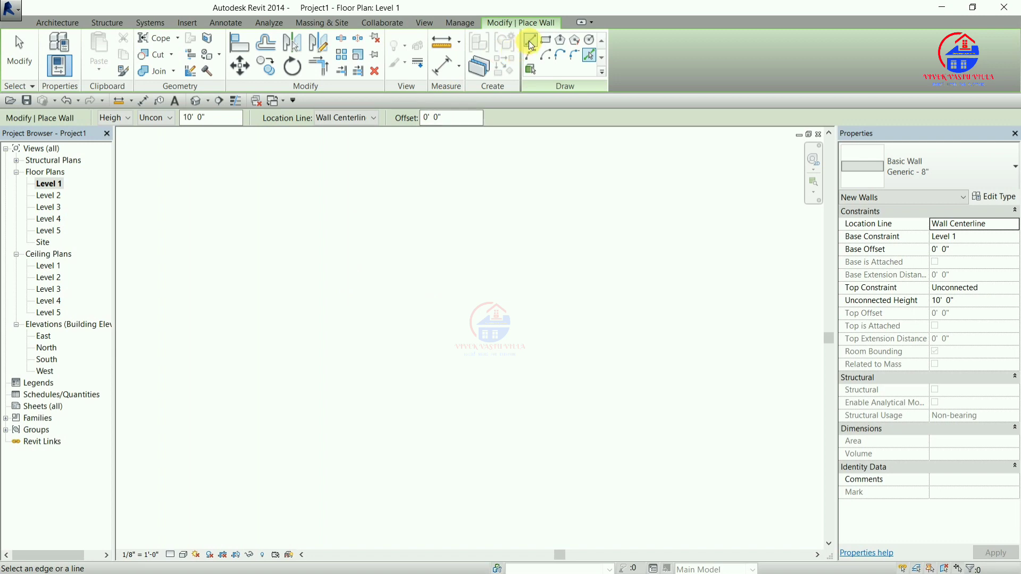
click(531, 41)
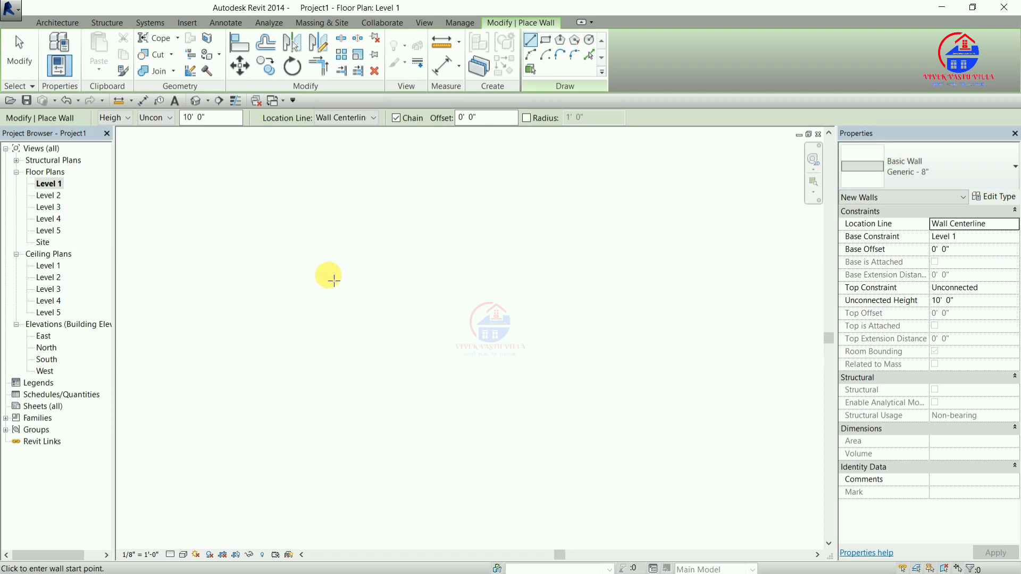
- Draw one horizontal 10'-6" Generic - 8" wall, exit placement, and select it to check its length
click(329, 276)
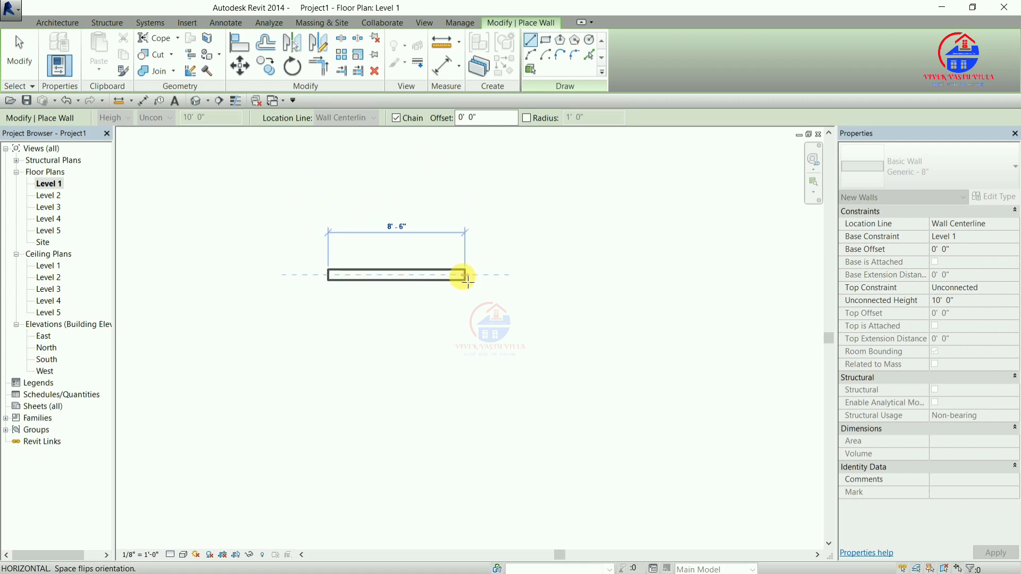
click(499, 276)
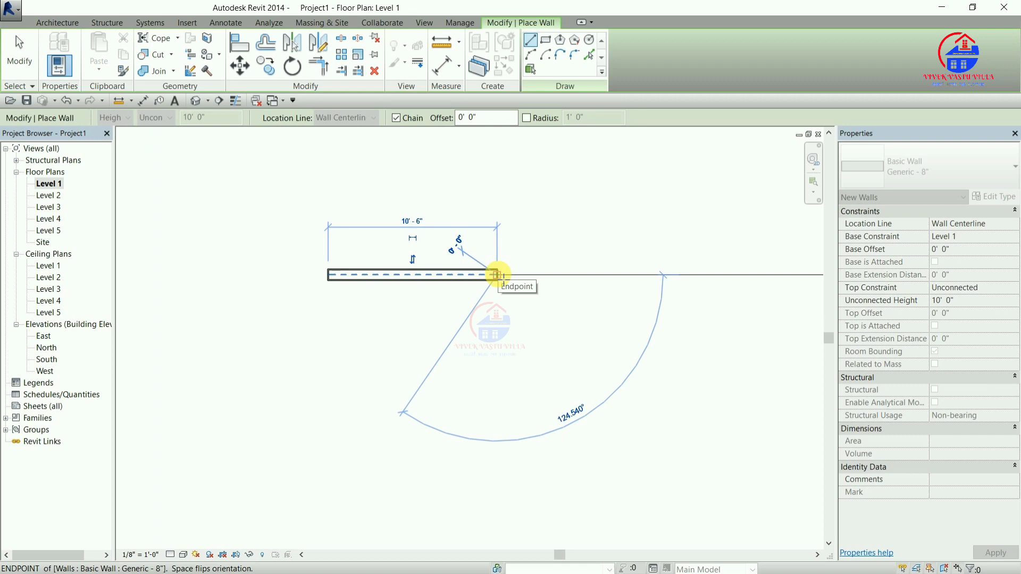
key(Escape)
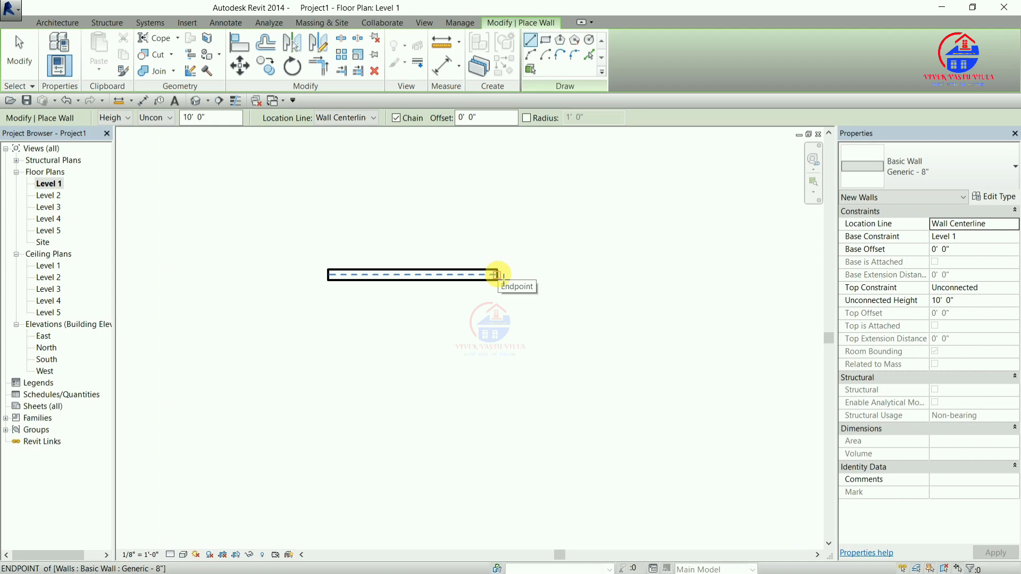
click(503, 280)
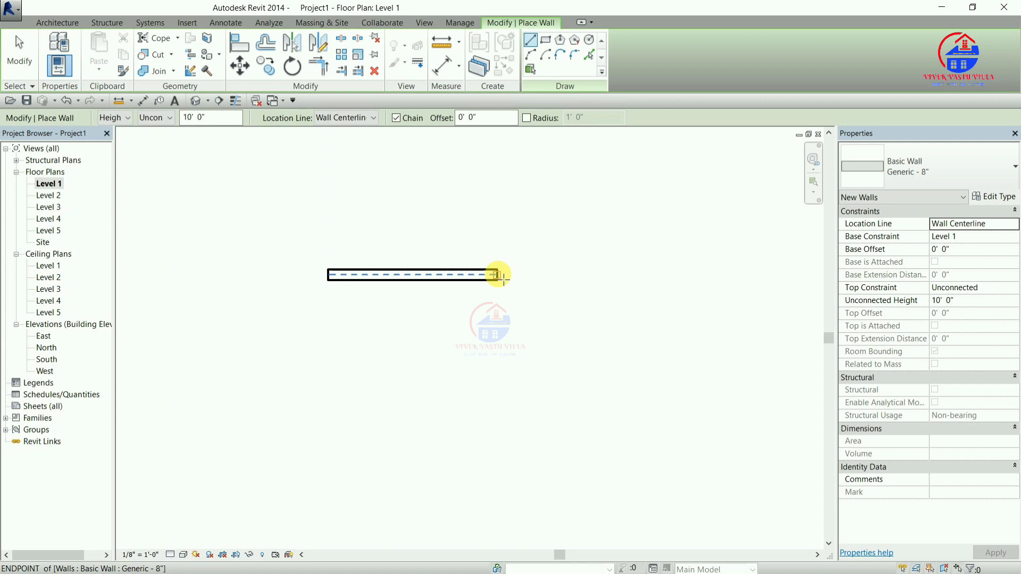
key(Escape)
key(Escape)
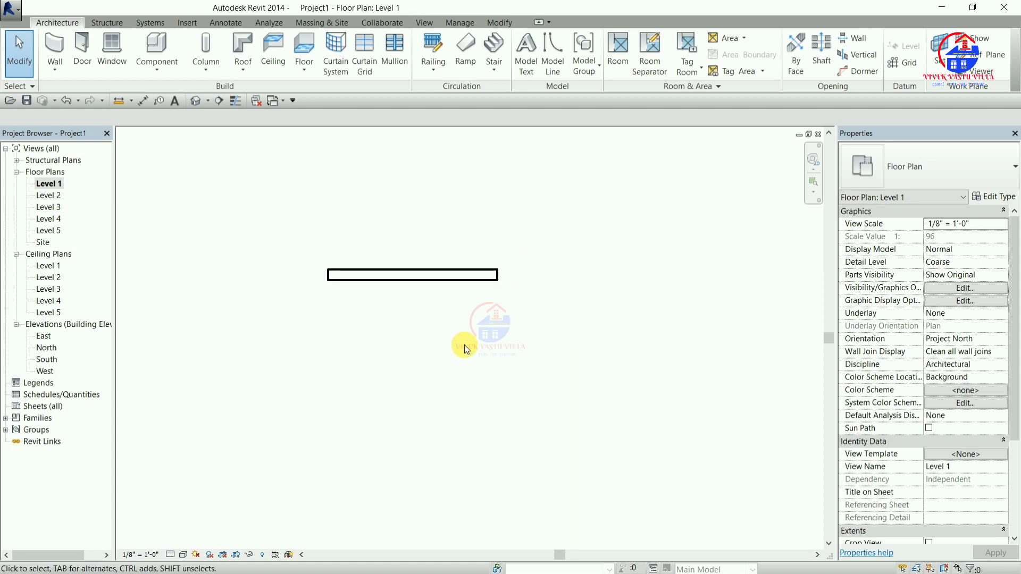
click(467, 280)
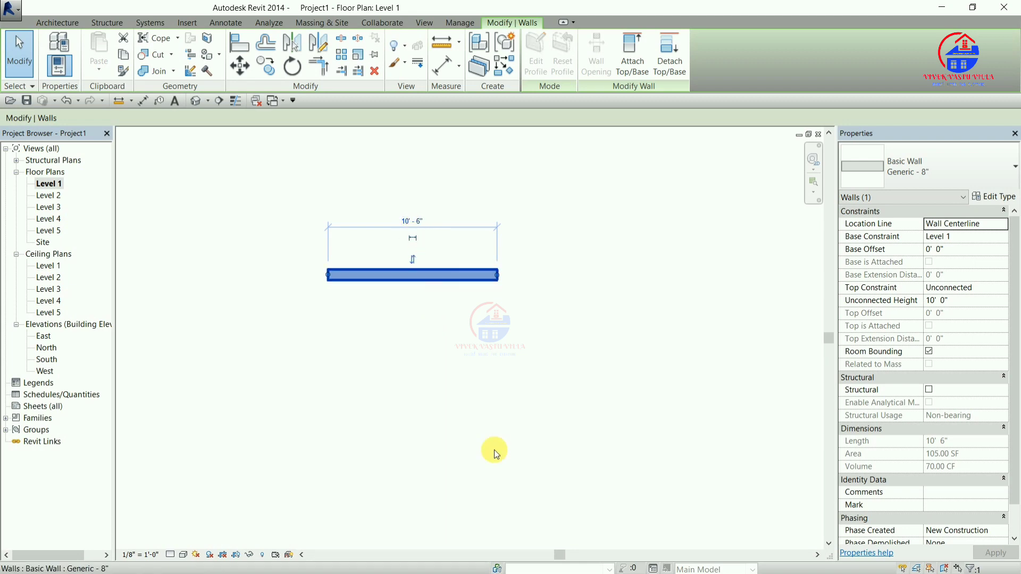
- Enter 20' in the wall's temporary length dimension, then deselect the wall
click(420, 221)
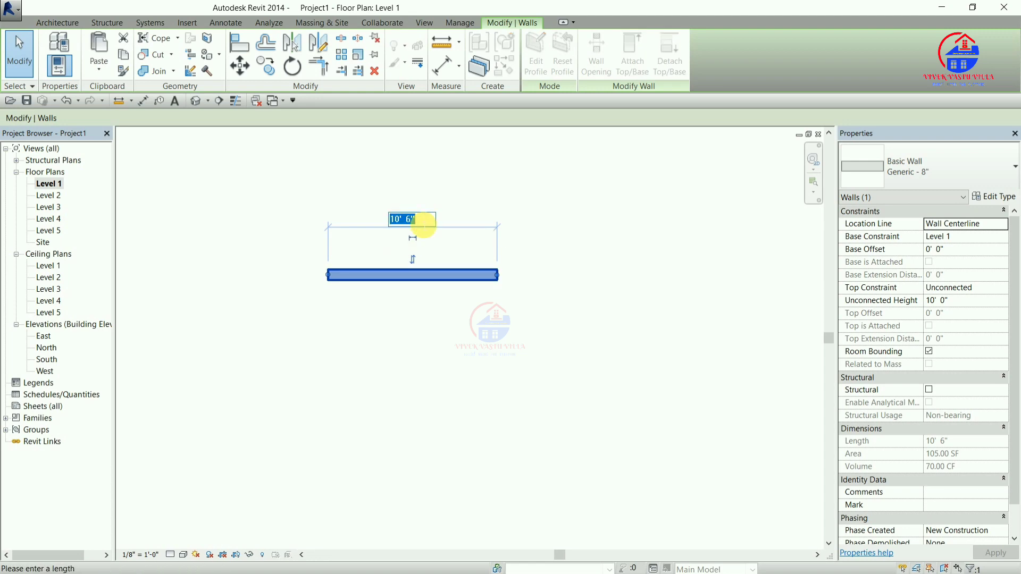
text(20)
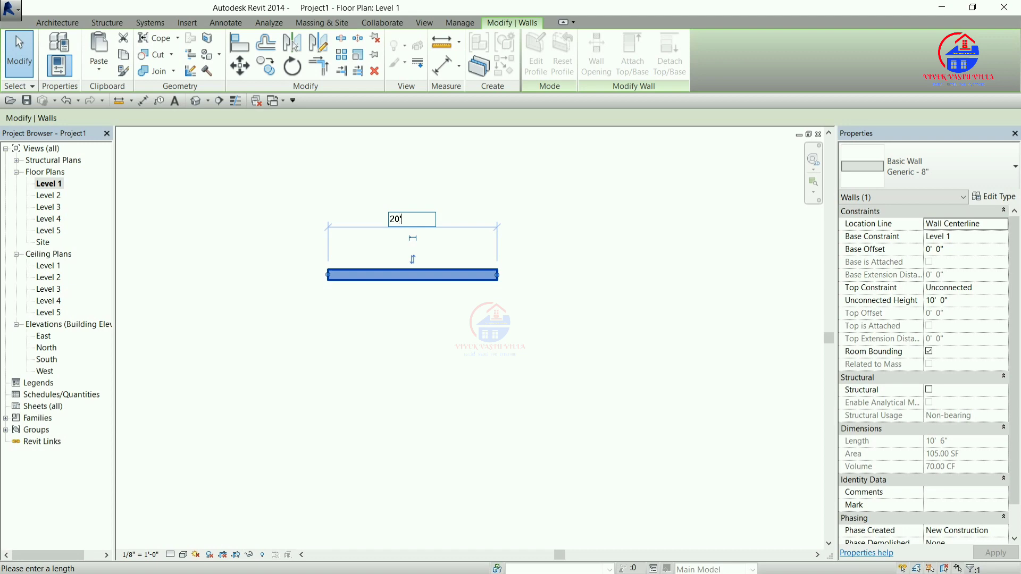
key(Return)
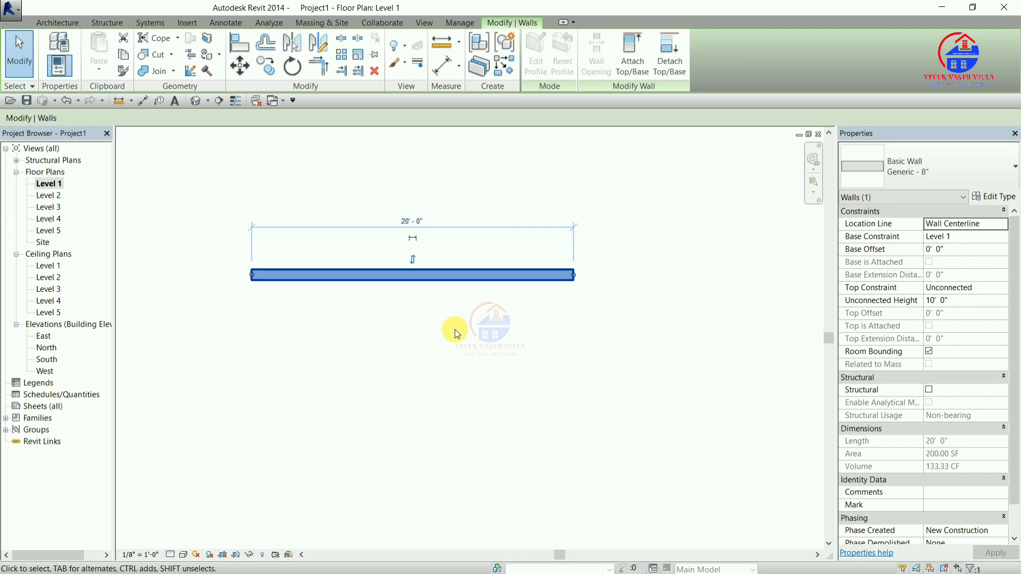
click(452, 361)
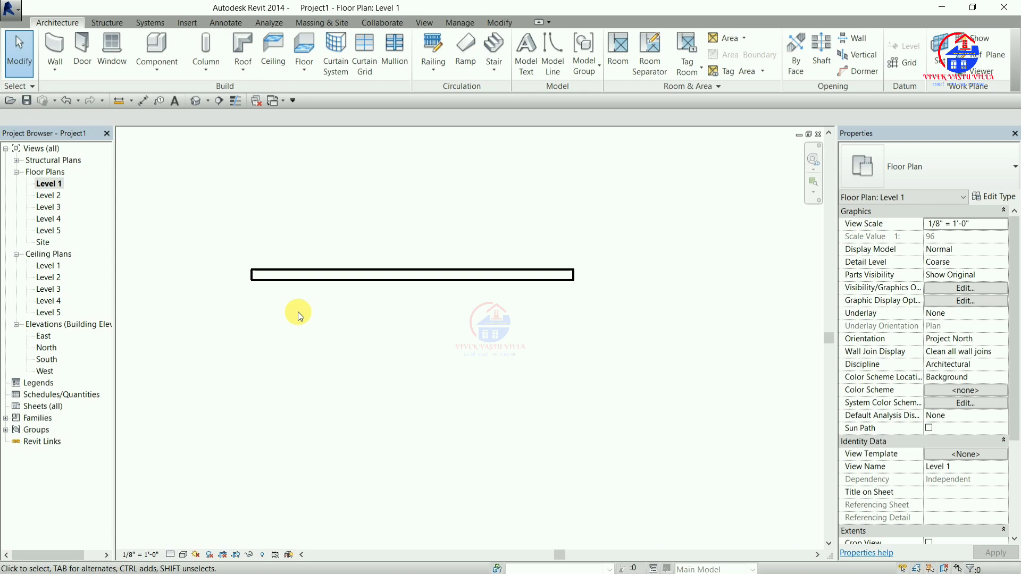
- Select the 20-foot wall and delete it
click(299, 279)
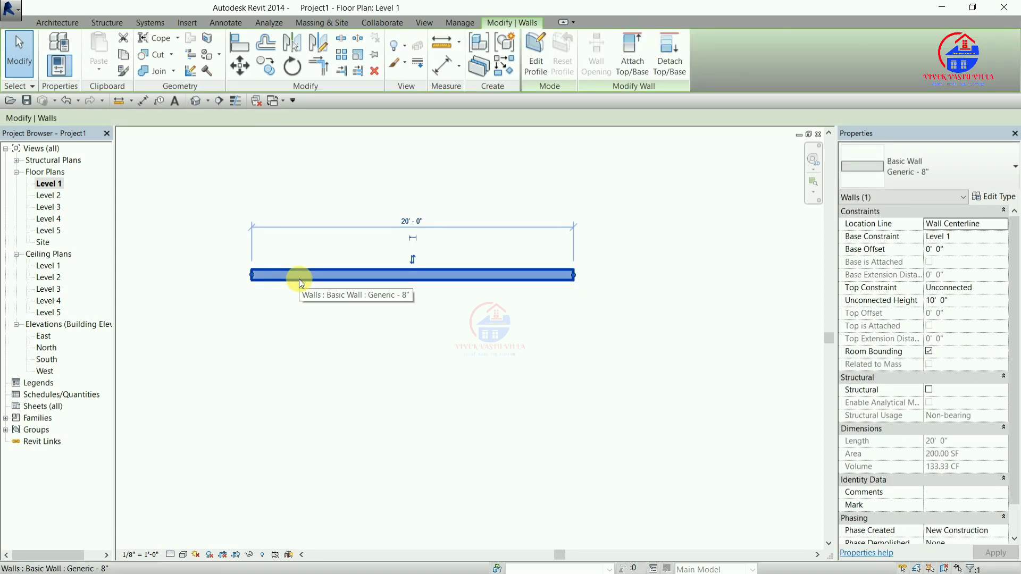
key(Delete)
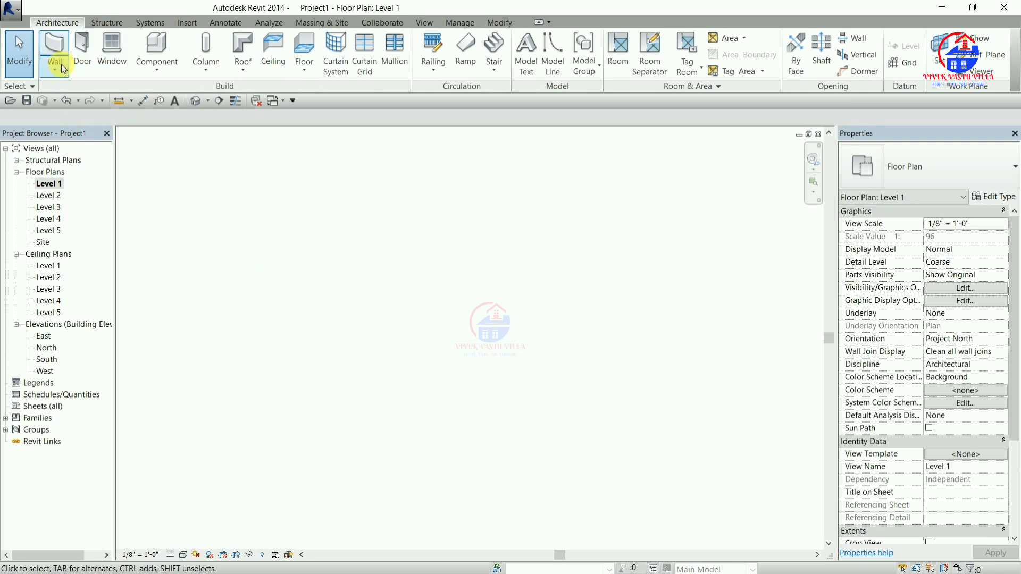
- Draw a 14'-6" by 7'-6" rectangle of Generic - 8" walls using the Rectangle option
click(62, 64)
click(81, 98)
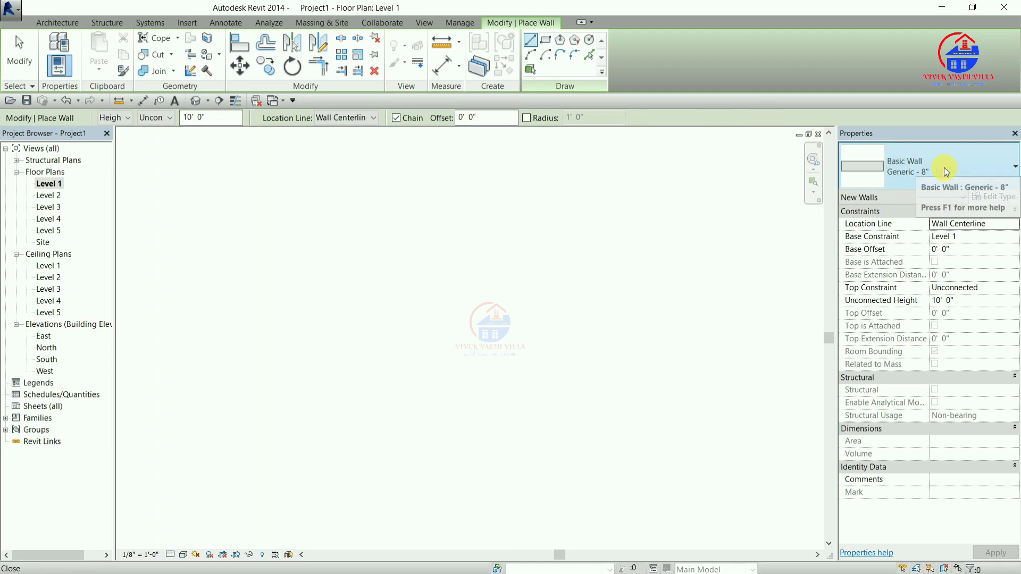
click(547, 40)
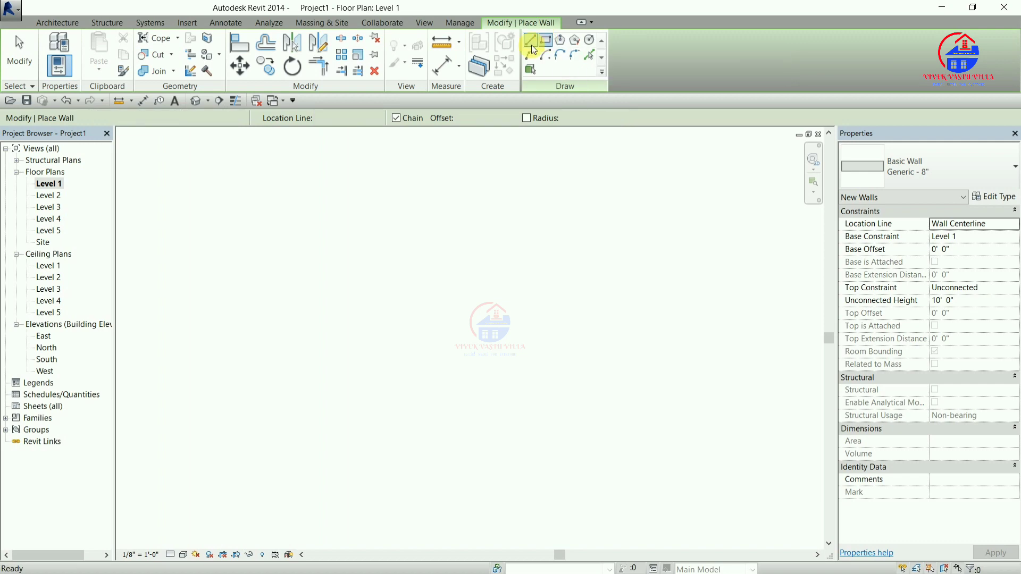
click(271, 218)
click(504, 338)
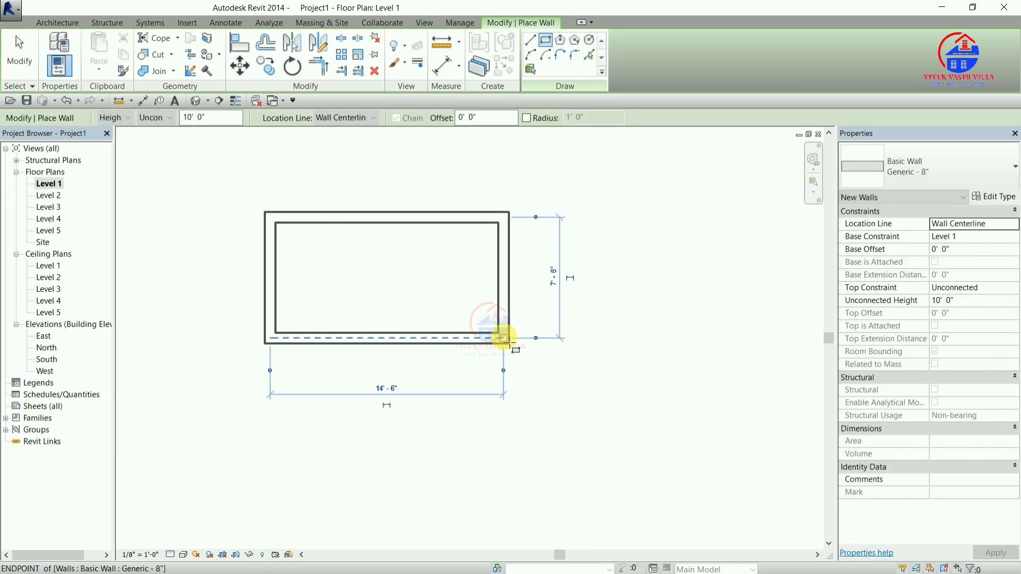
key(Escape)
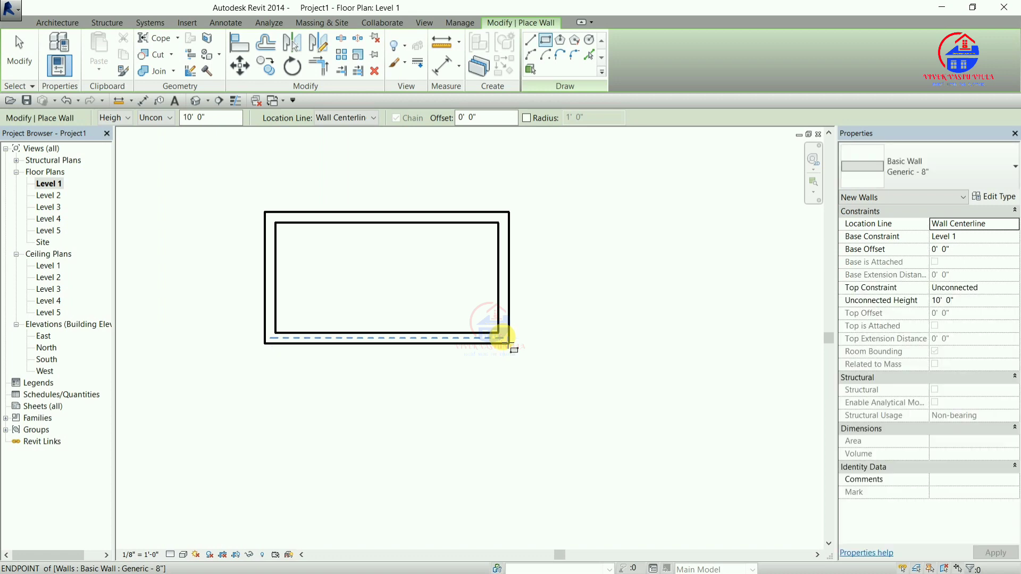
key(Escape)
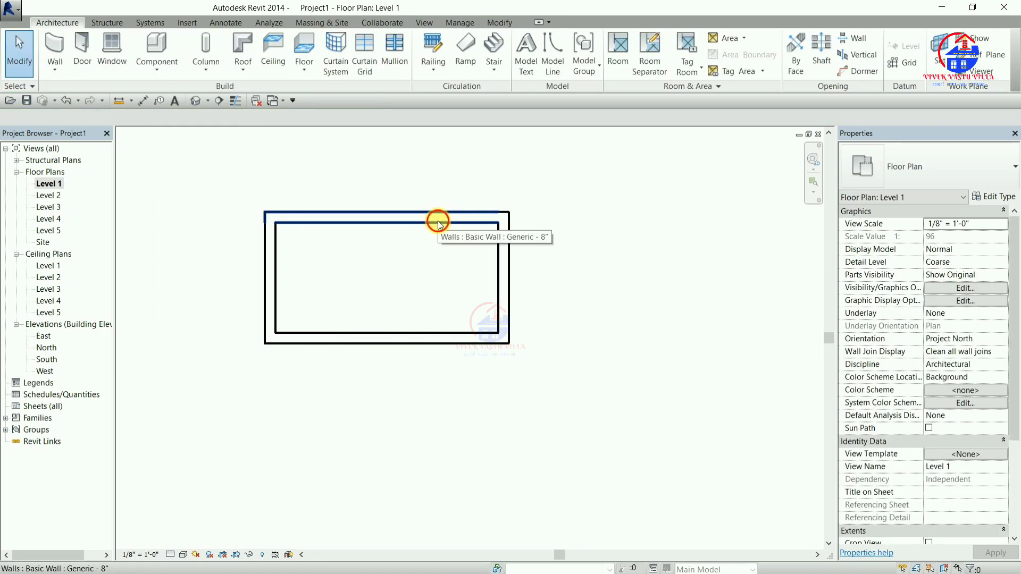
- Change the top wall's 7'-6" temporary dimension to 10' so the room is 10'-0" deep
click(438, 221)
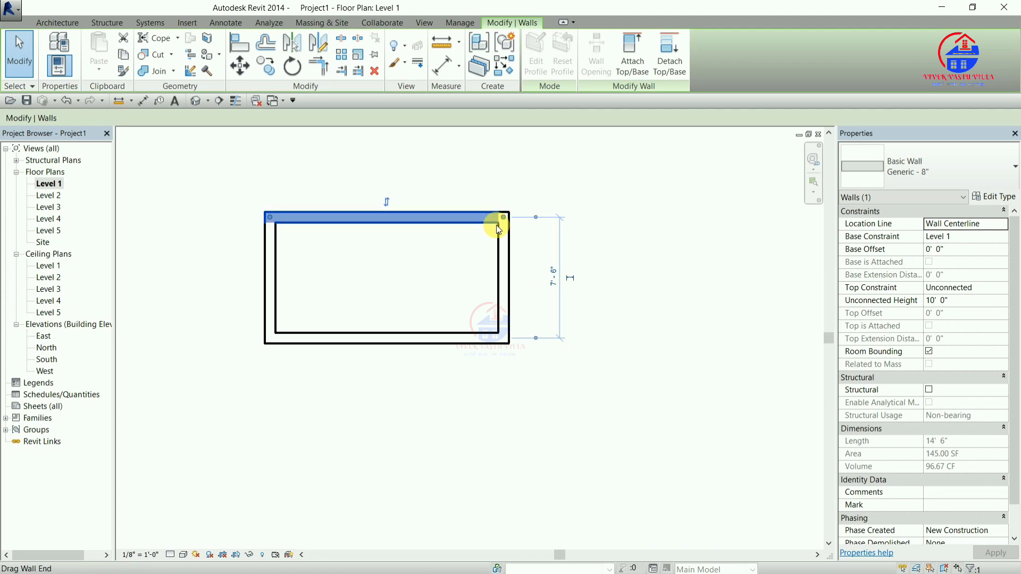
click(554, 279)
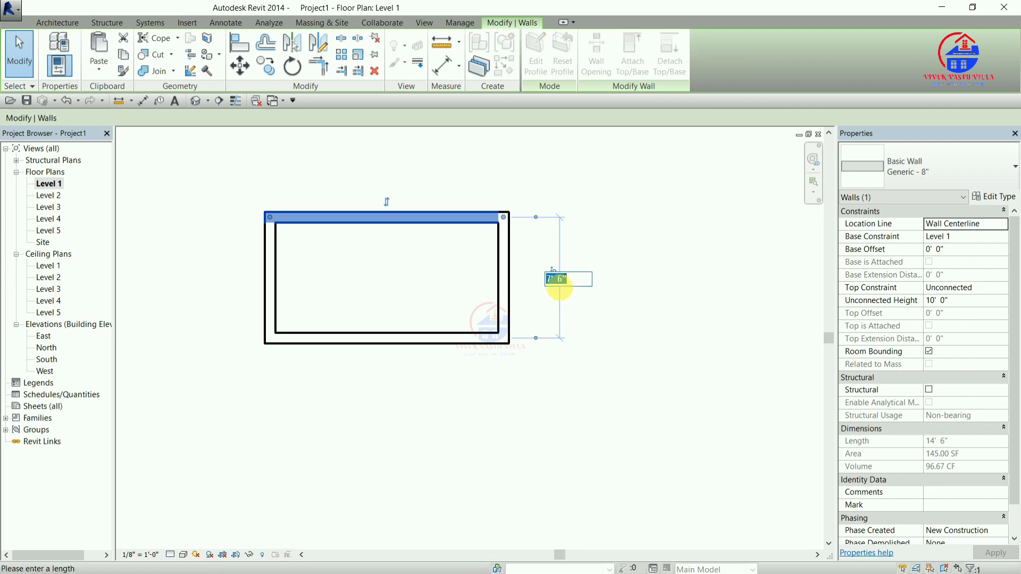
text(10)
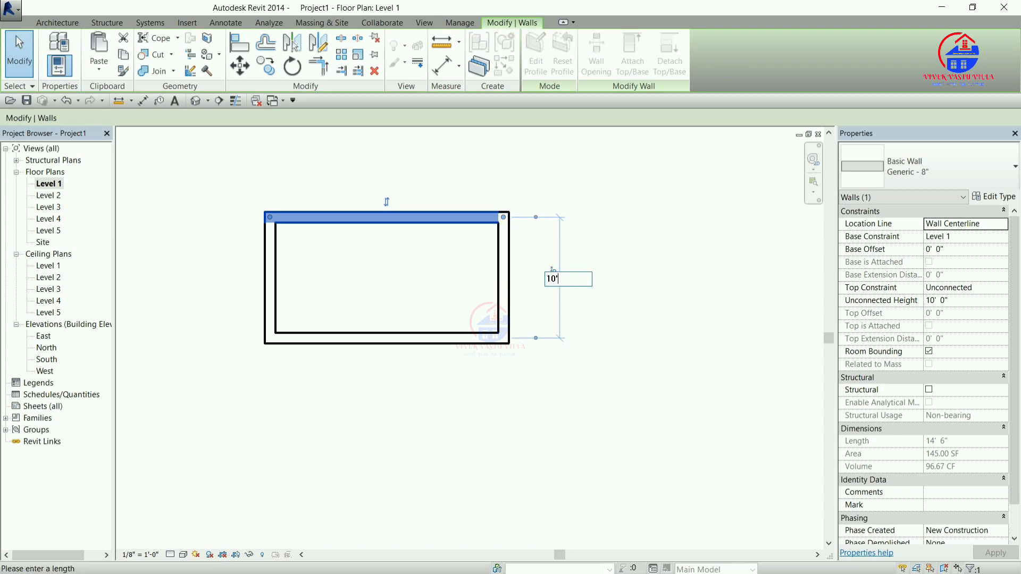
key(Return)
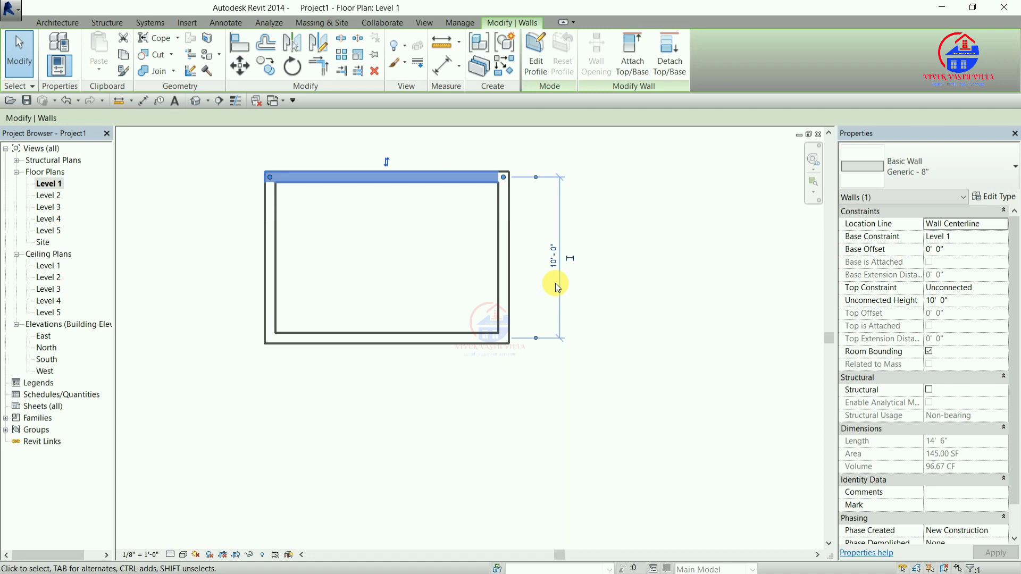
click(452, 250)
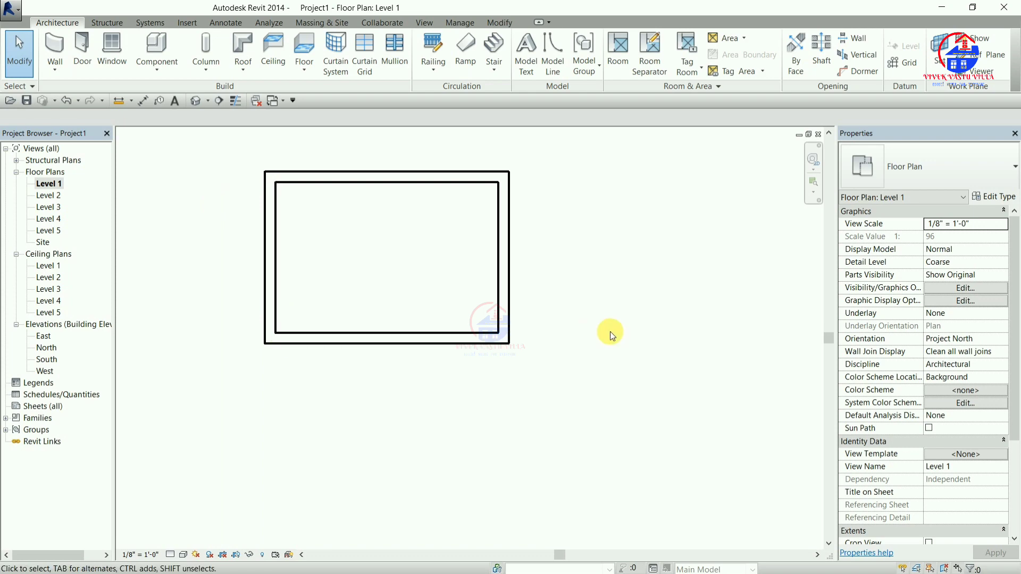
- Delete the bottom wall, then box-select and delete the remaining three walls
click(440, 341)
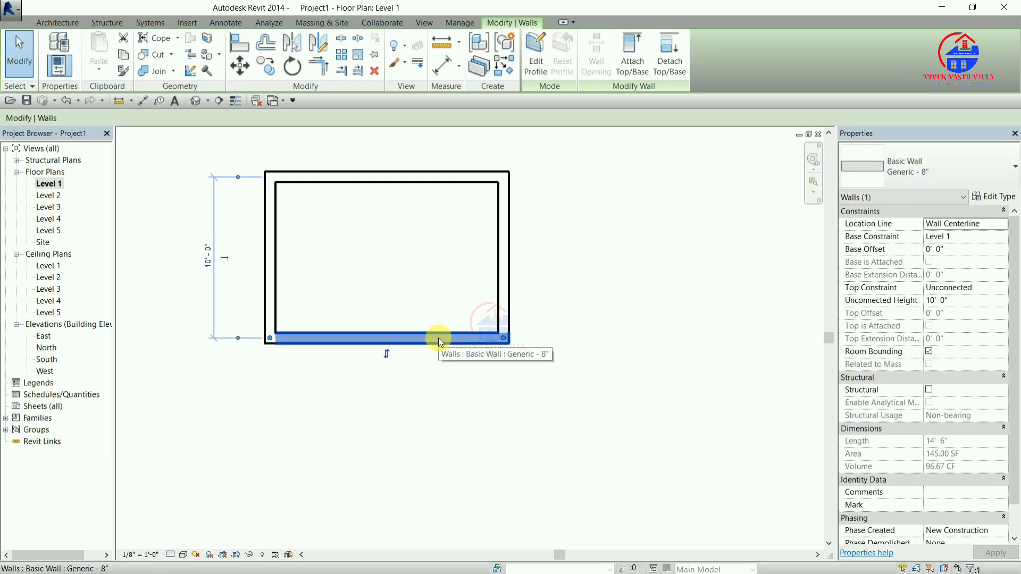
key(Delete)
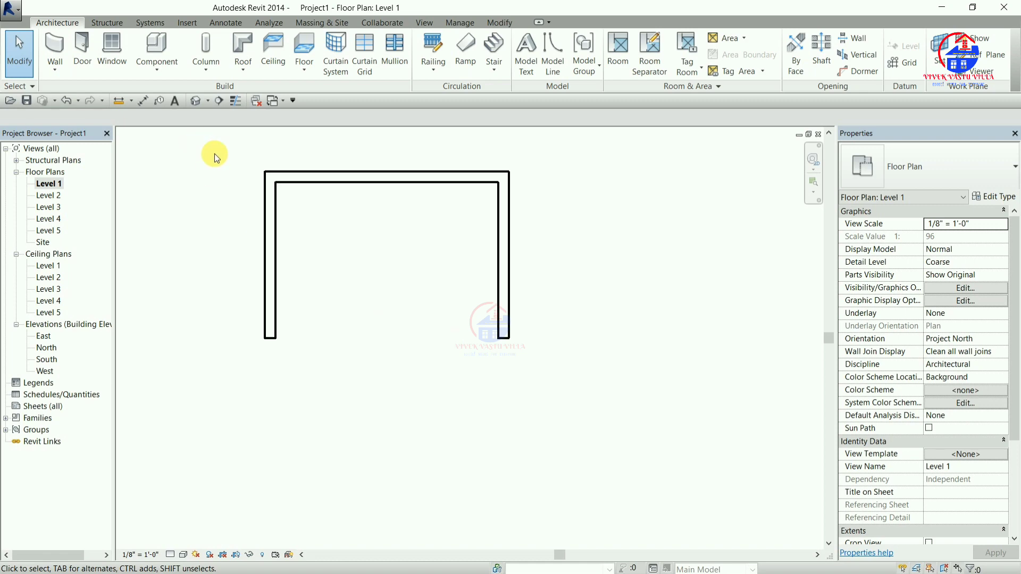
drag(199, 144, 573, 396)
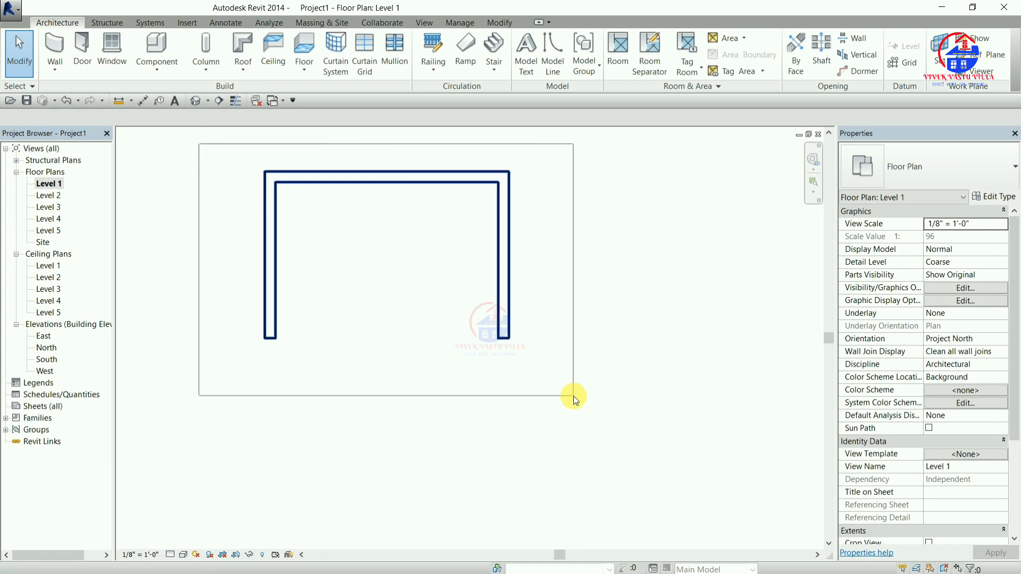
drag(574, 397, 247, 175)
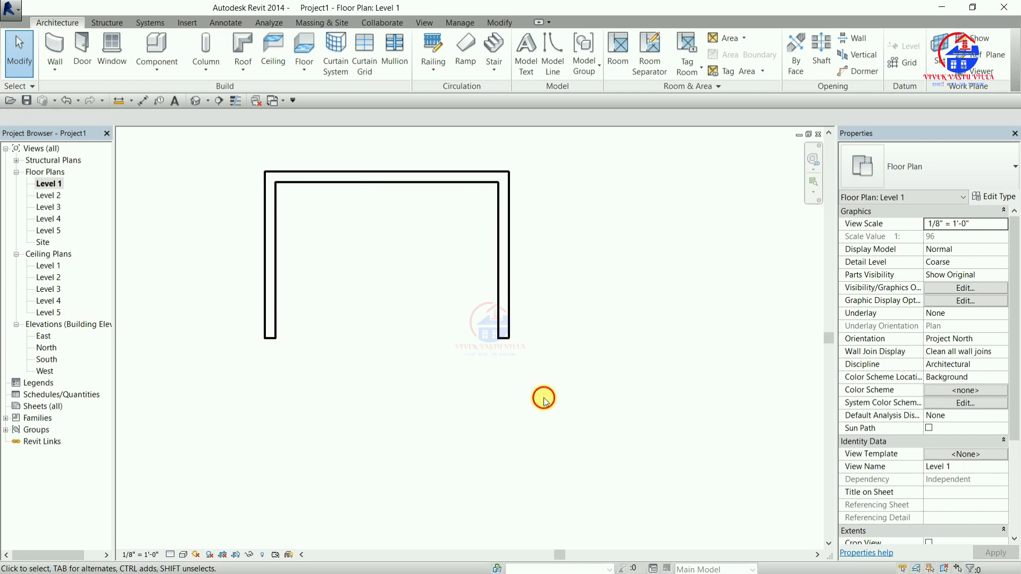
drag(543, 397, 175, 120)
drag(176, 161, 177, 161)
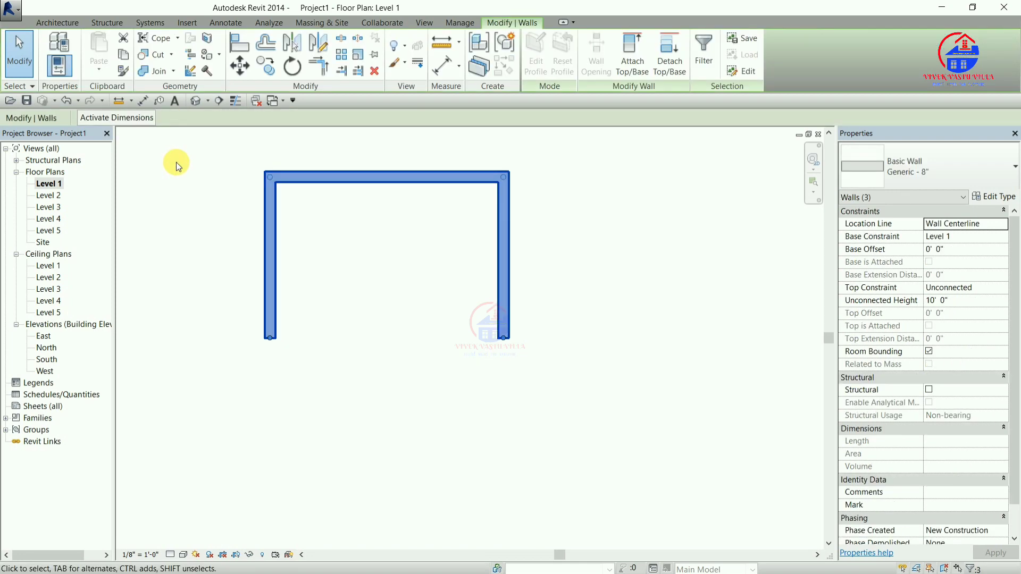
key(Delete)
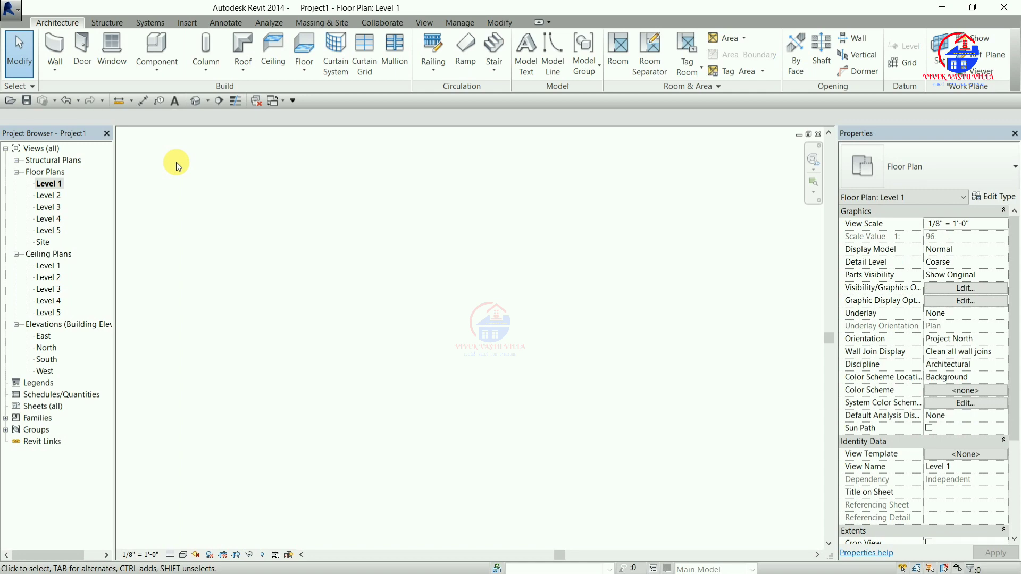
- Choose Wall: Architectural again for chained straight Generic - 8" walls at 10' 0" height
click(59, 64)
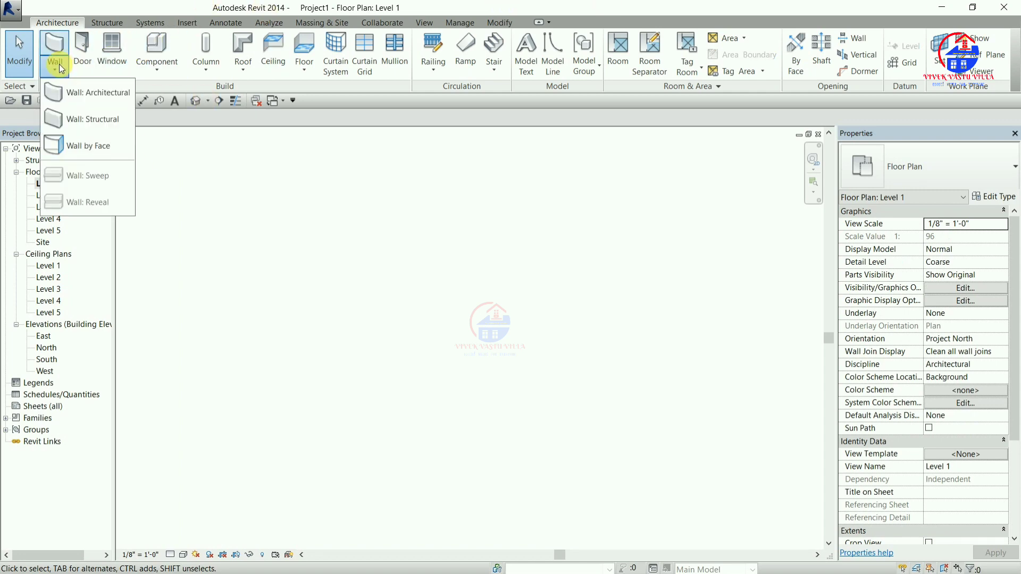
click(68, 97)
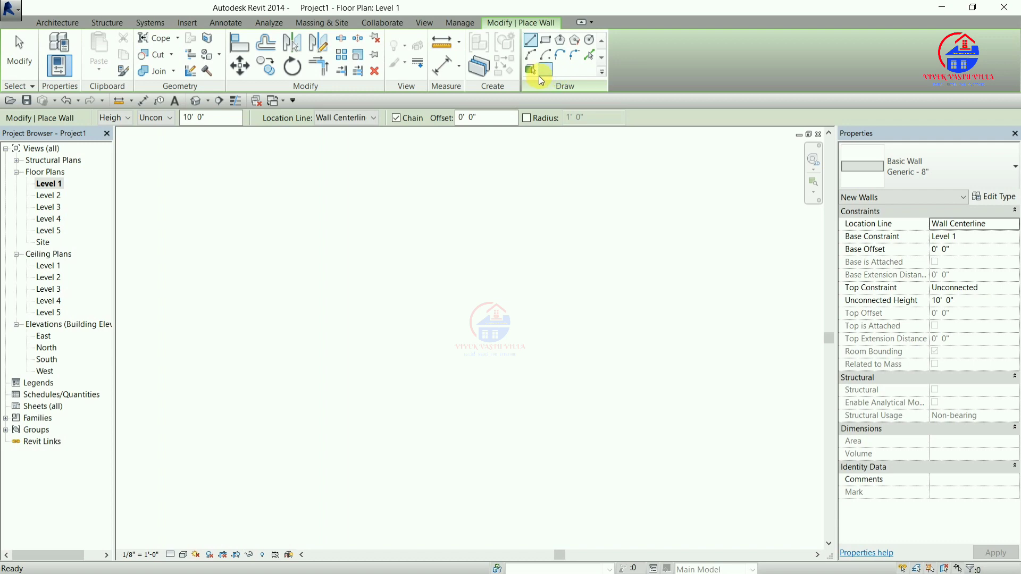
- Open the Type Selector wall list and scroll through the available types, with Generic - 8" current
click(904, 176)
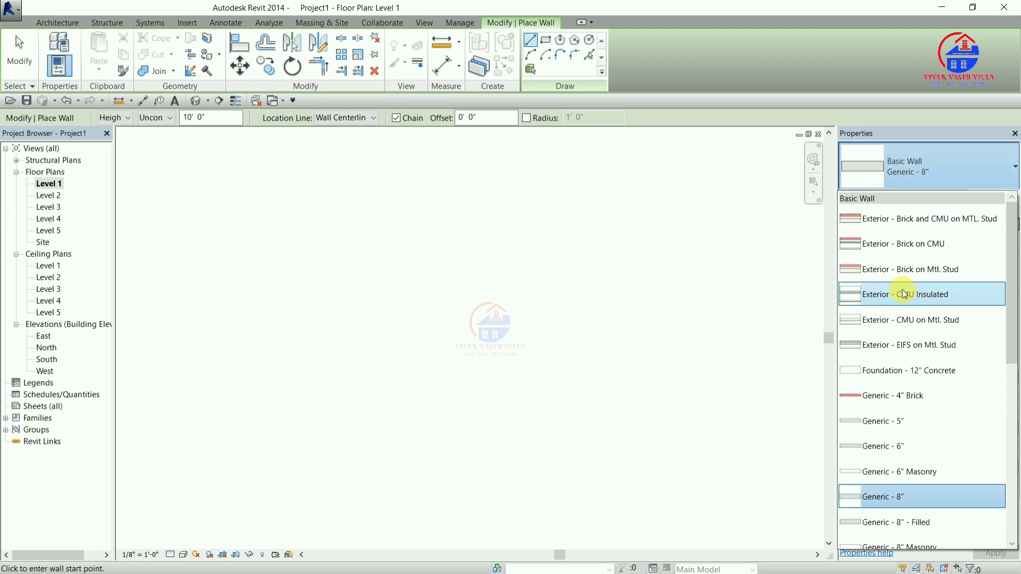
scroll(884, 245, down, 2)
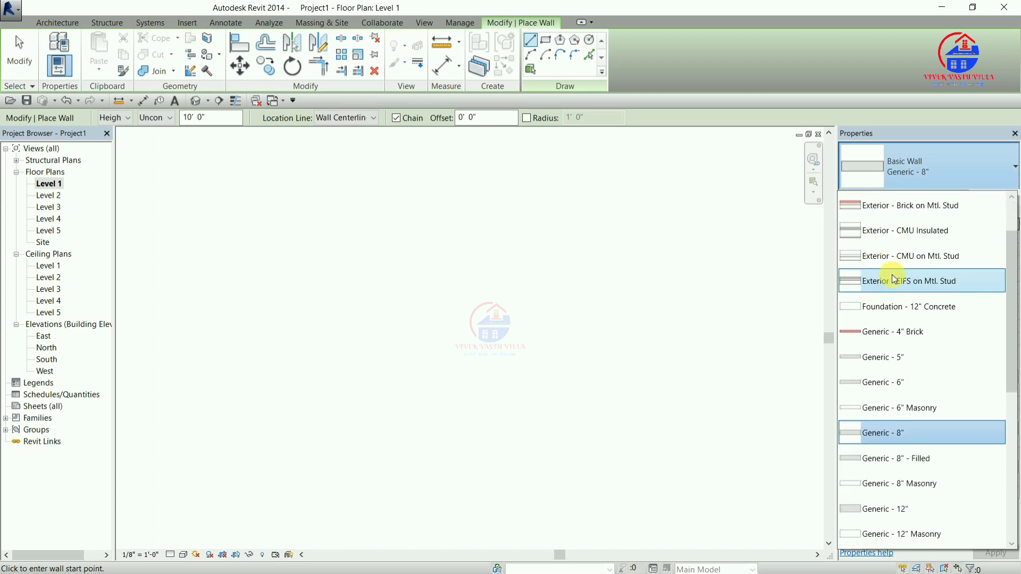
scroll(892, 275, down, 2)
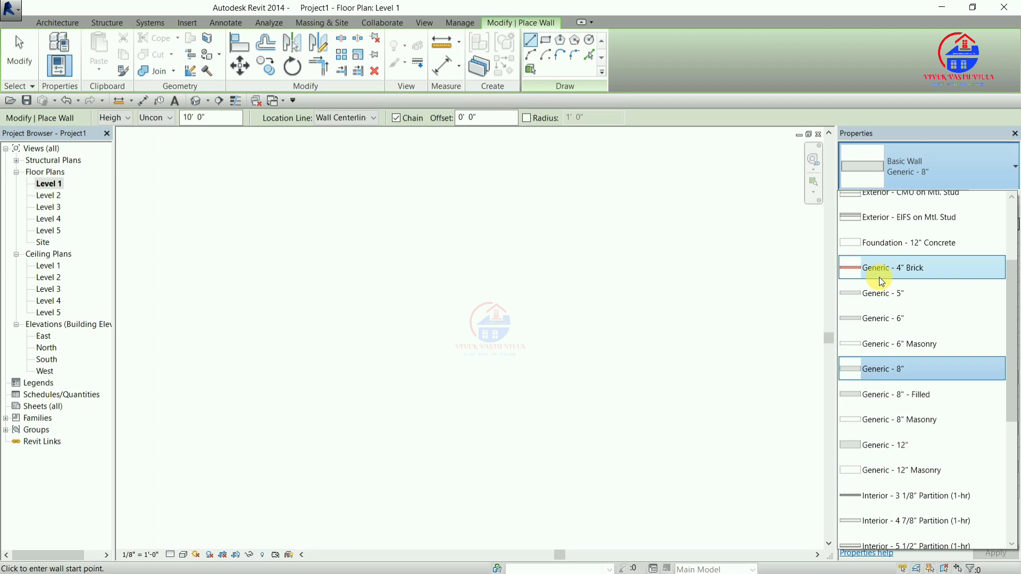
scroll(899, 271, down, 2)
scroll(907, 307, down, 3)
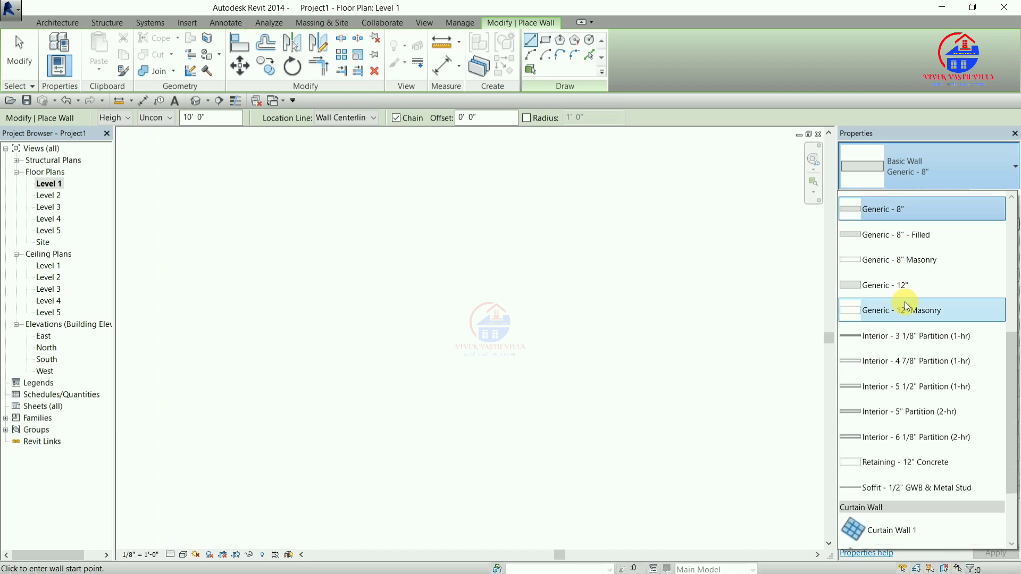
scroll(905, 307, down, 3)
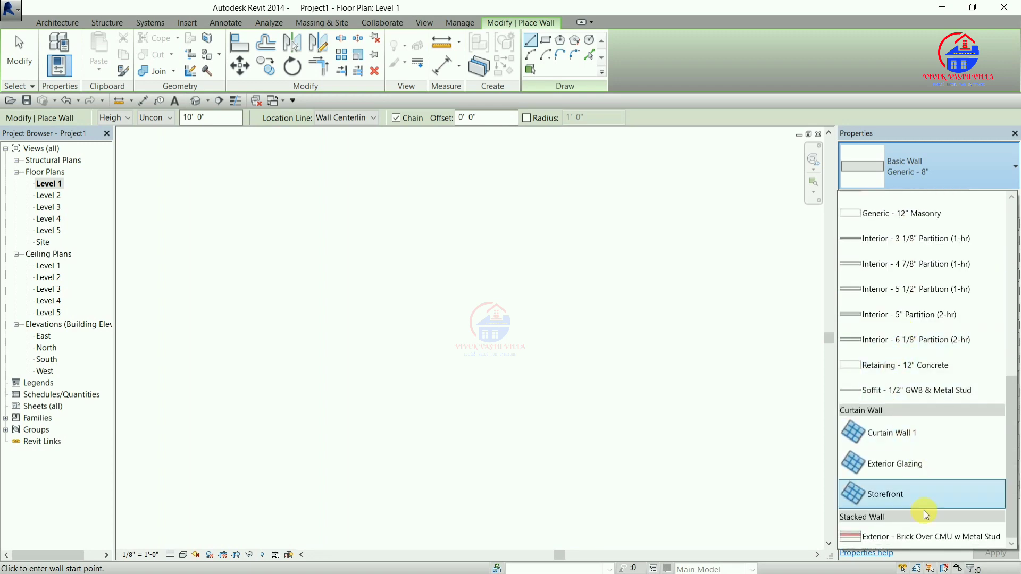
scroll(996, 323, up, 3)
scroll(995, 324, up, 5)
scroll(996, 324, up, 3)
scroll(995, 323, up, 2)
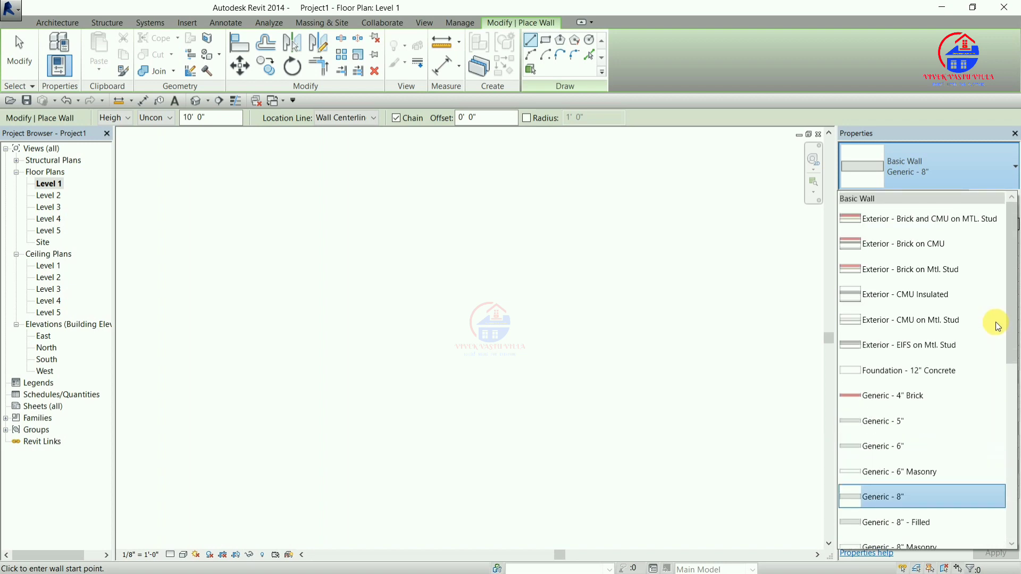
scroll(894, 320, down, 2)
scroll(903, 329, down, 1)
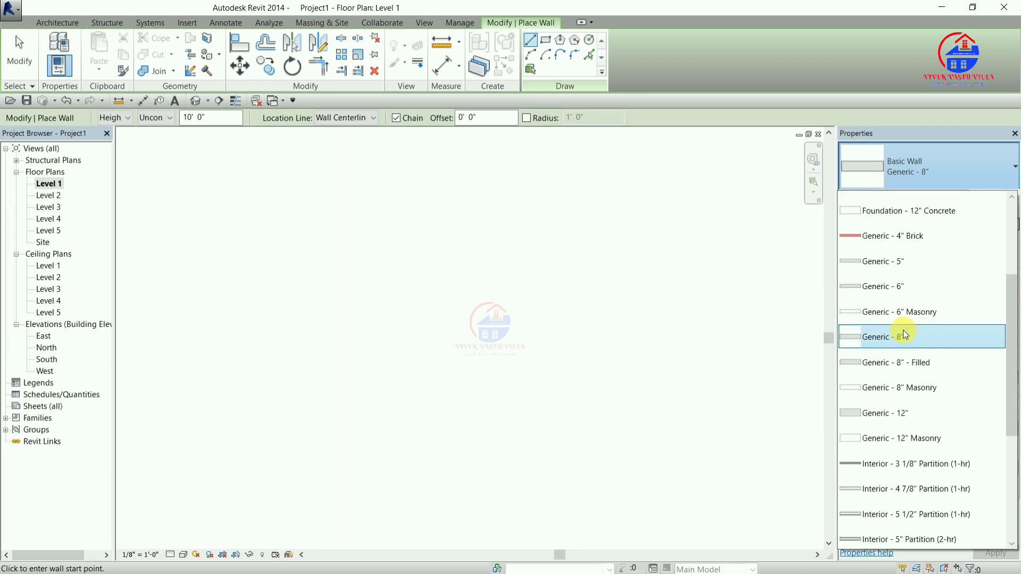
scroll(903, 329, down, 1)
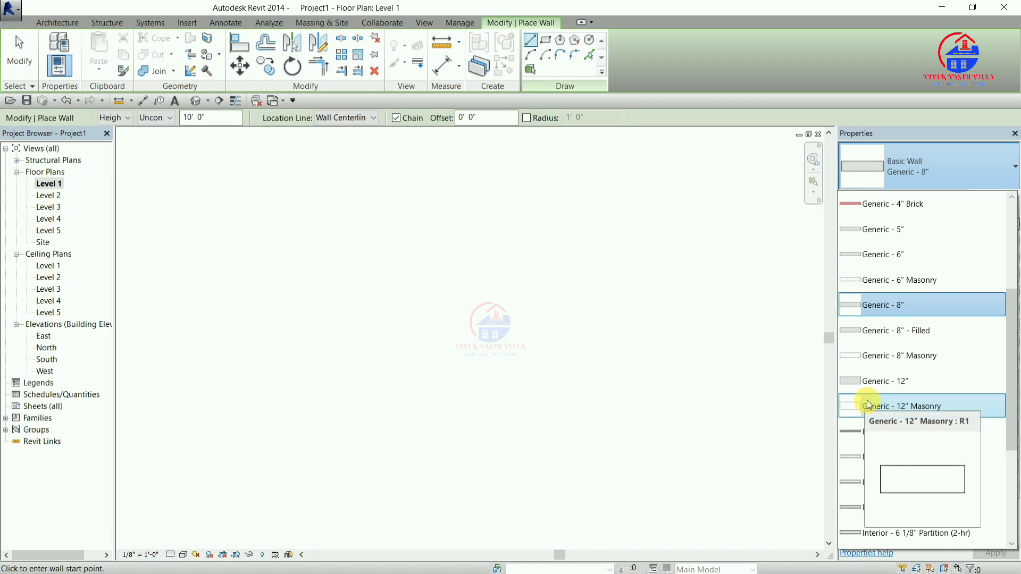
scroll(867, 402, down, 2)
scroll(895, 381, down, 1)
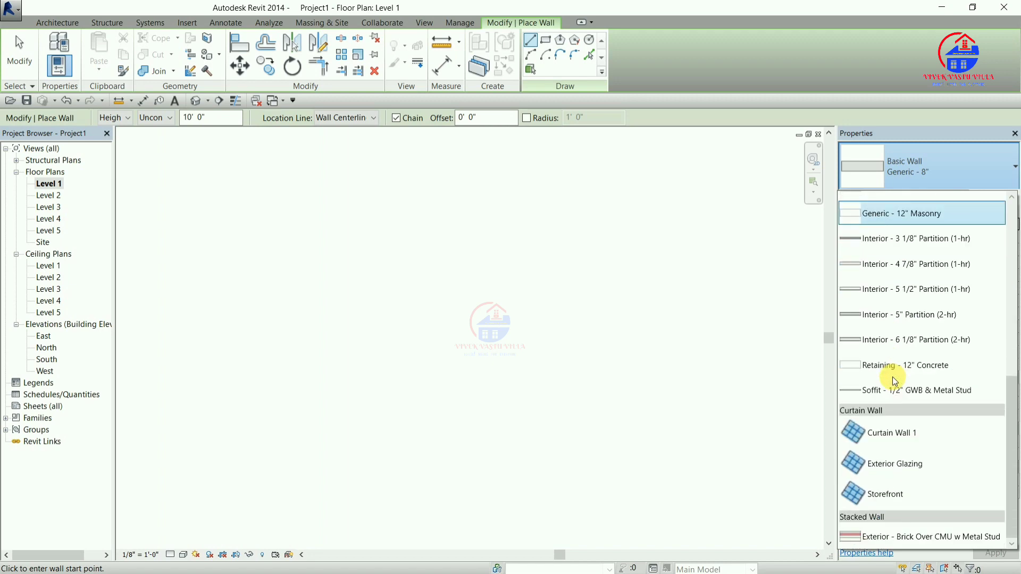
scroll(929, 267, up, 1)
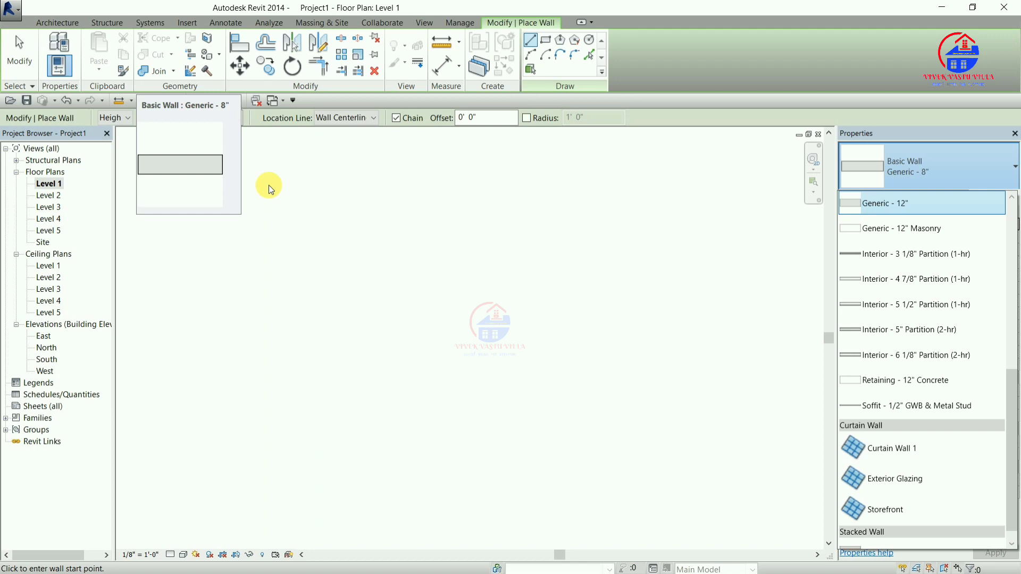
scroll(902, 311, up, 2)
scroll(902, 311, up, 2)
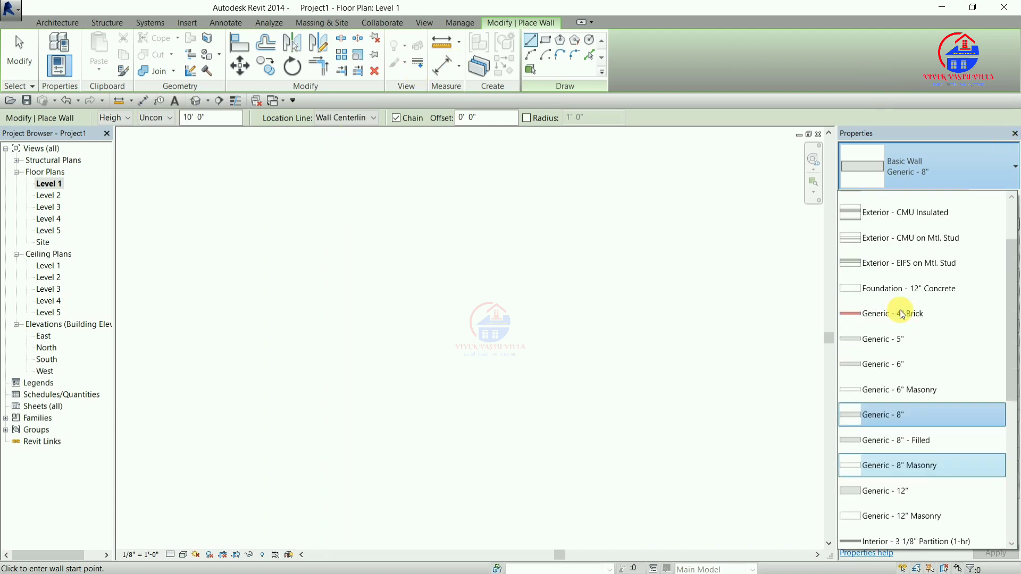
scroll(902, 312, up, 1)
scroll(902, 313, down, 2)
scroll(885, 295, down, 2)
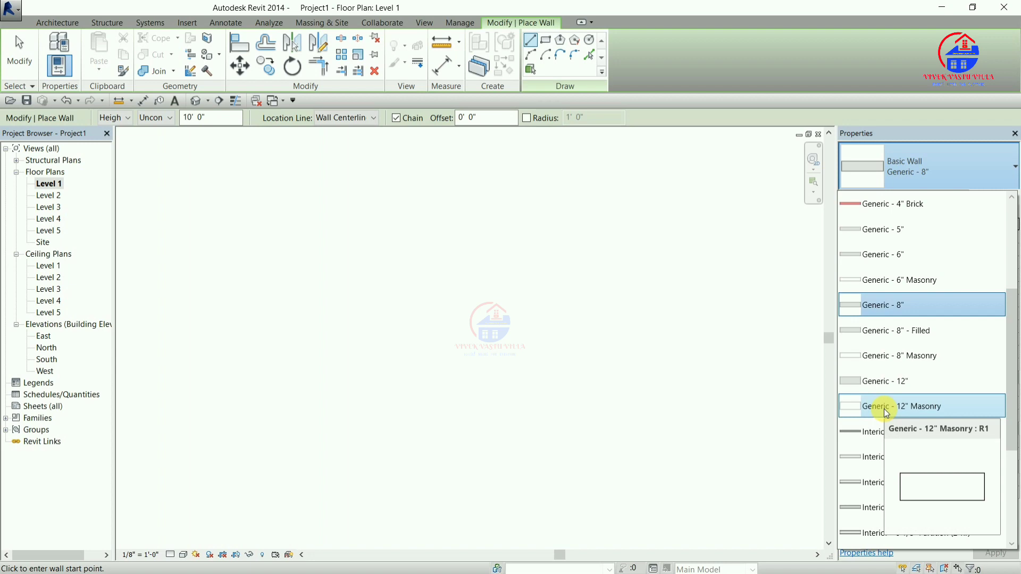
- Finish browsing the wall types and close the list, keeping Basic Wall Generic - 8"
scroll(884, 411, down, 2)
scroll(886, 410, down, 1)
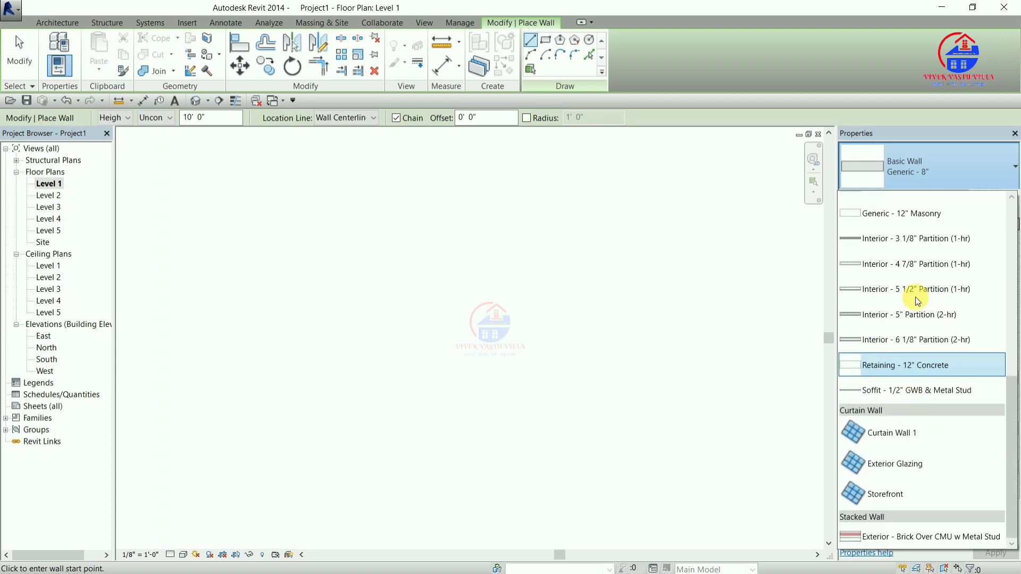
scroll(911, 314, up, 1)
scroll(911, 315, up, 3)
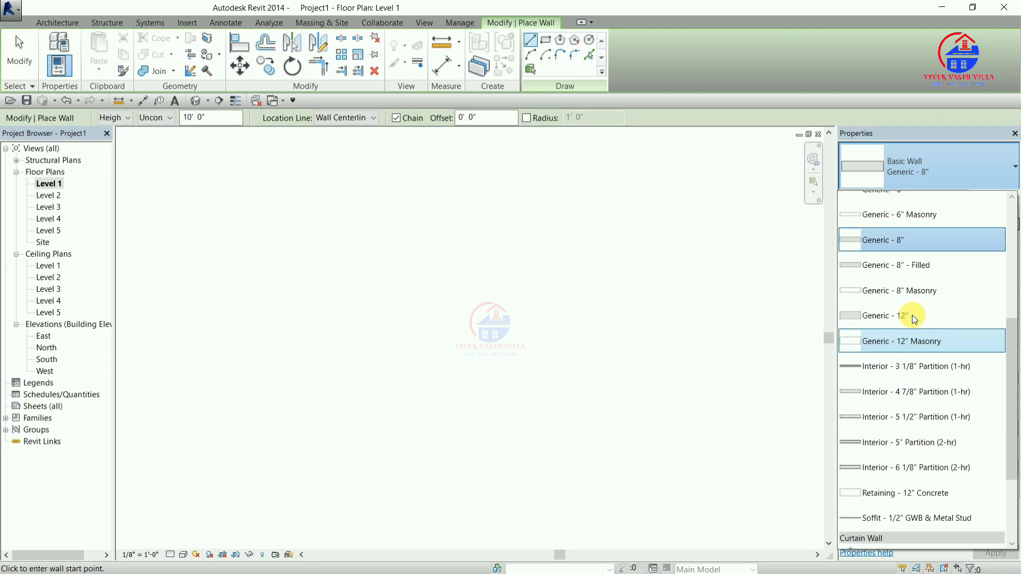
scroll(916, 333, down, 3)
scroll(924, 354, down, 2)
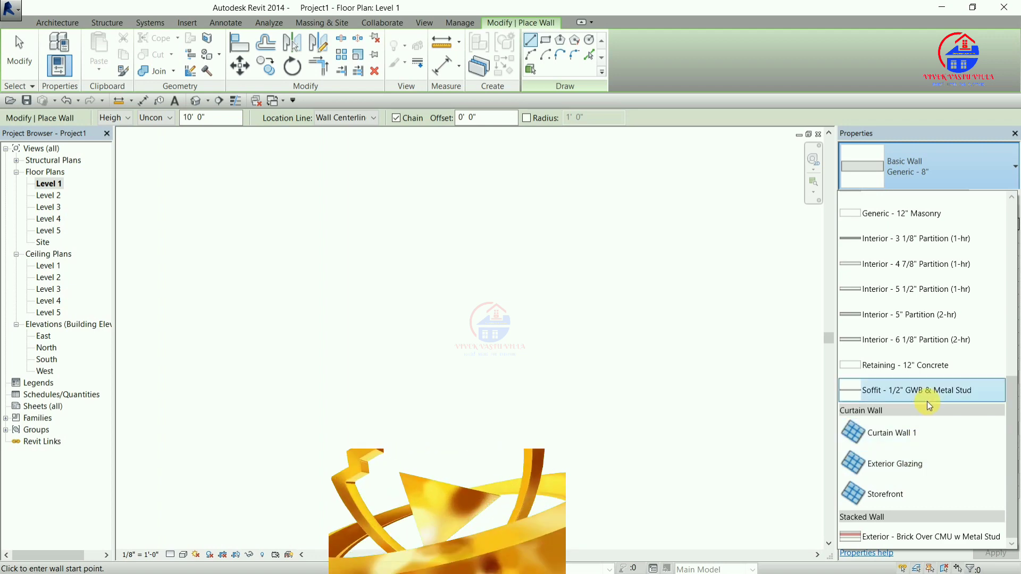
scroll(928, 403, up, 2)
scroll(937, 508, down, 3)
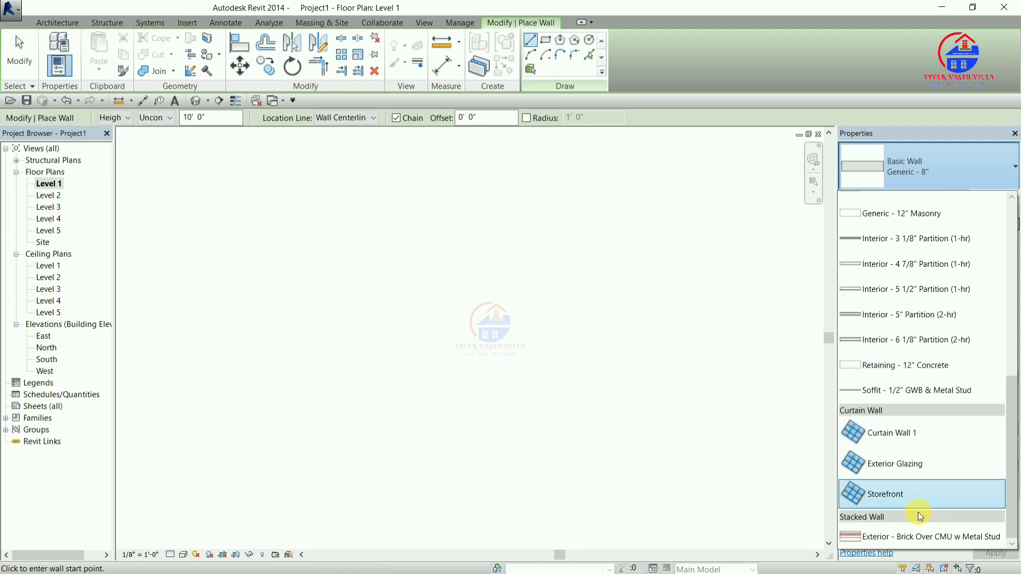
scroll(919, 513, up, 5)
scroll(921, 515, up, 2)
scroll(917, 495, up, 1)
scroll(920, 456, up, 1)
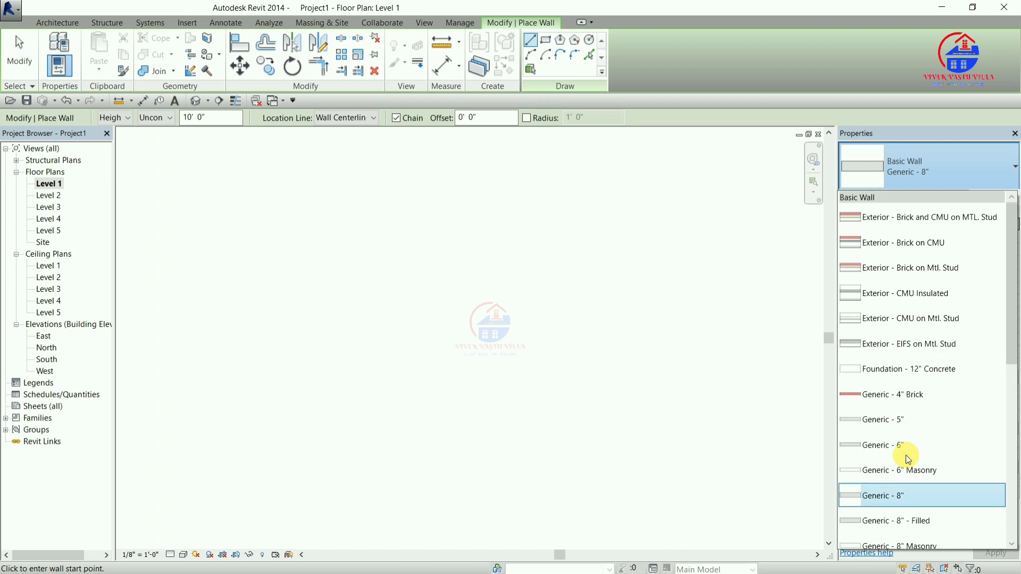
scroll(907, 458, down, 2)
scroll(905, 455, down, 1)
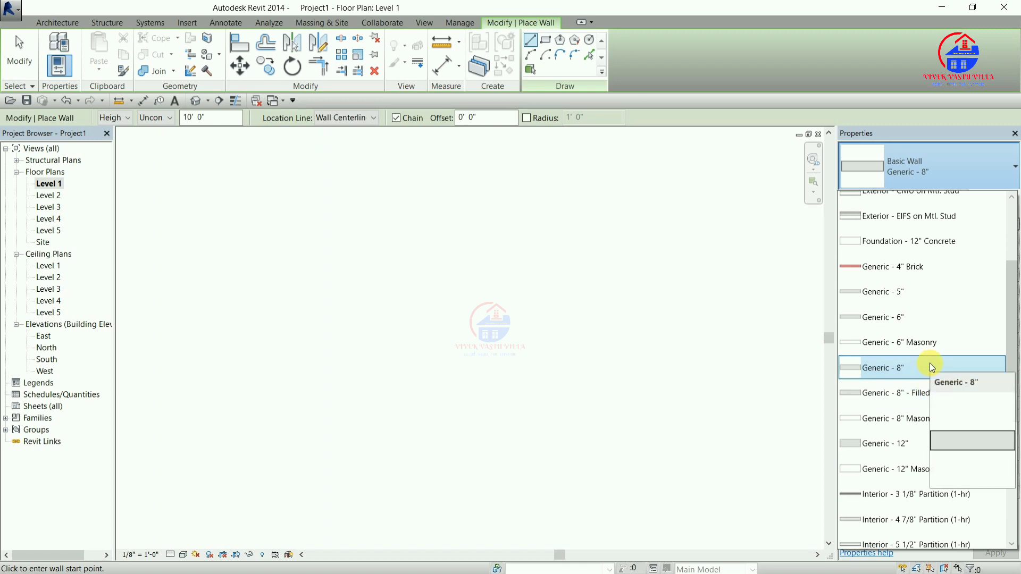
click(904, 152)
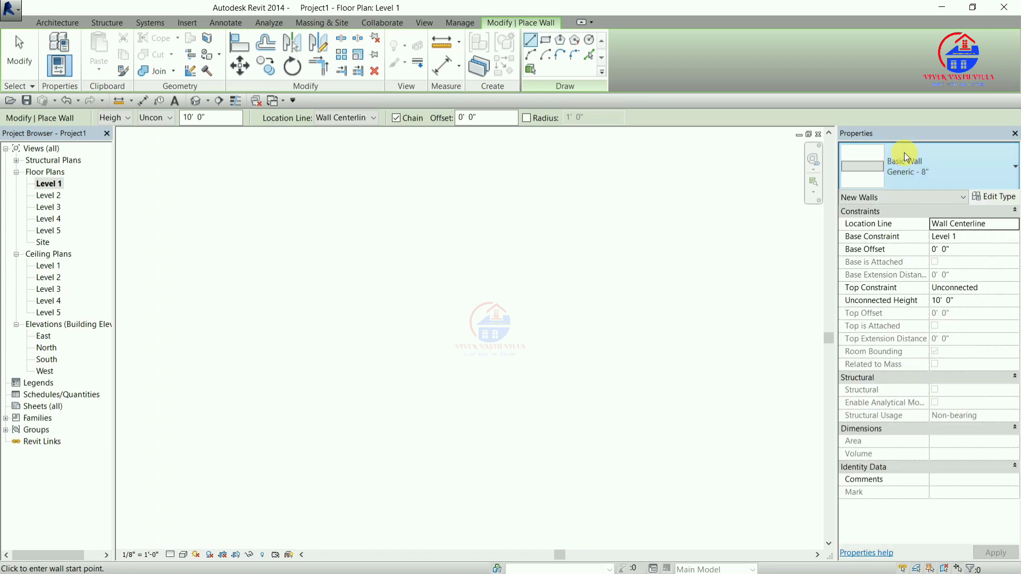
click(904, 152)
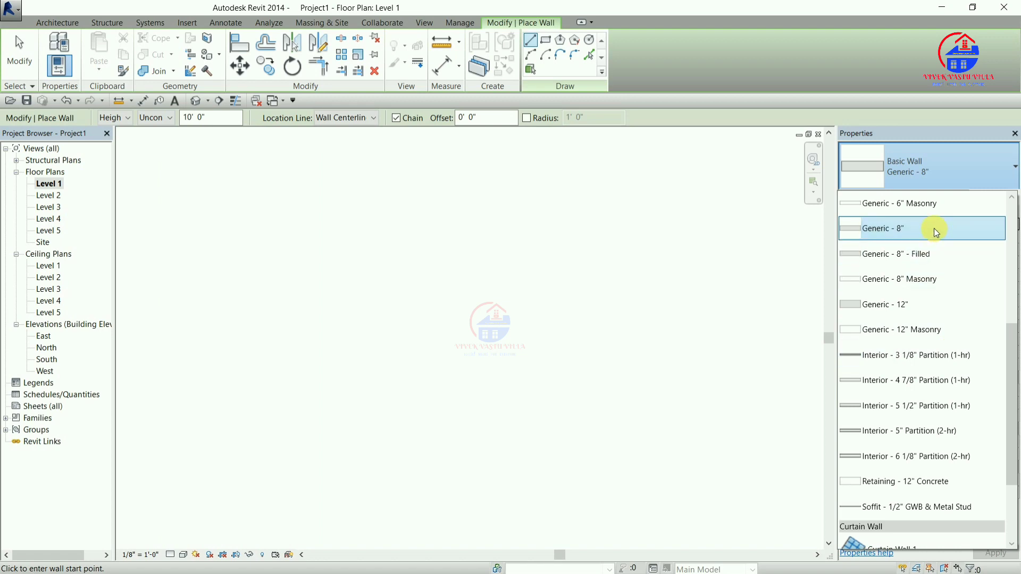
click(920, 170)
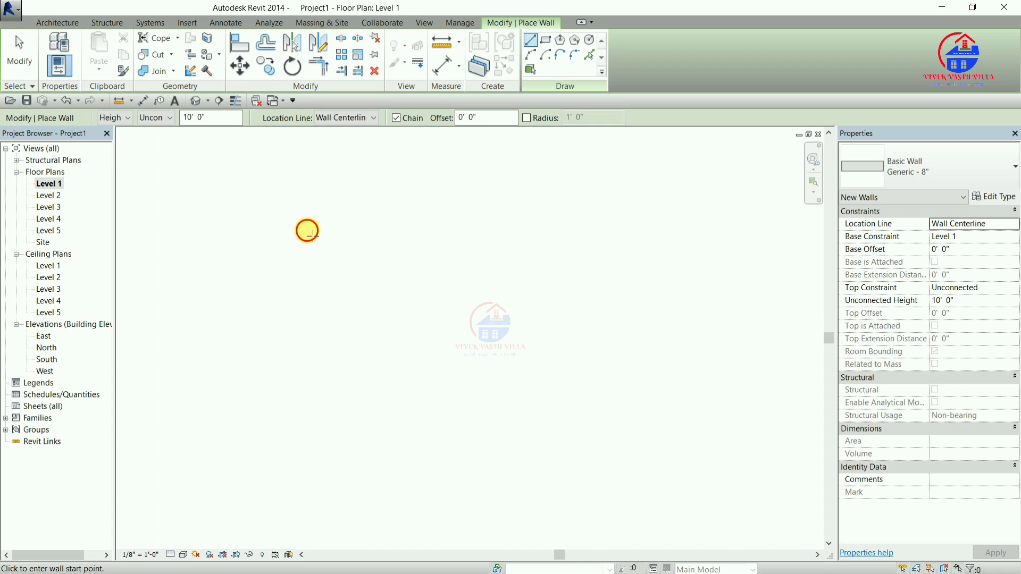
- Draw a chained loop of four walls, 15'-0" wide by 10'-0" deep, from the top-left corner
click(307, 231)
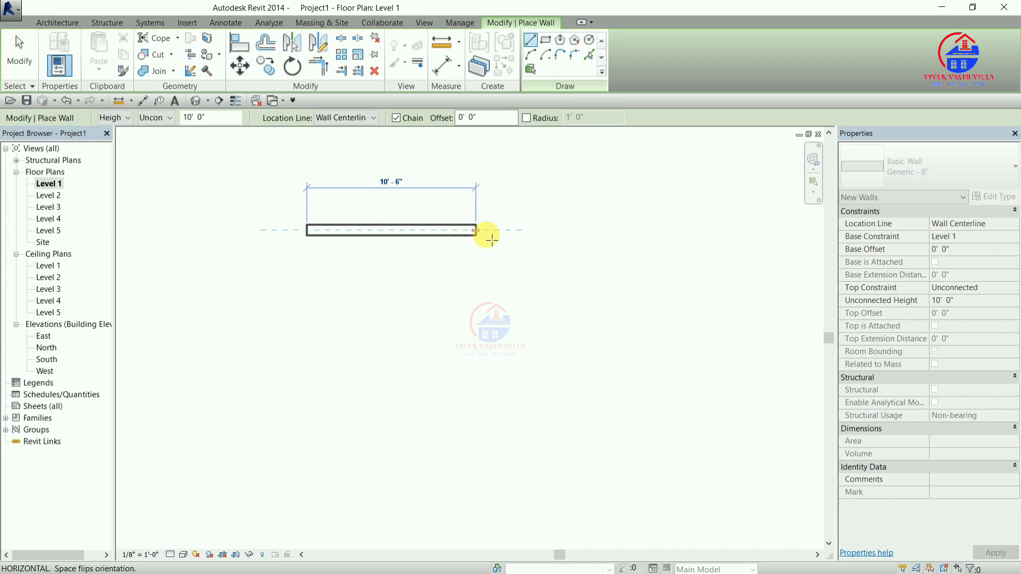
click(547, 233)
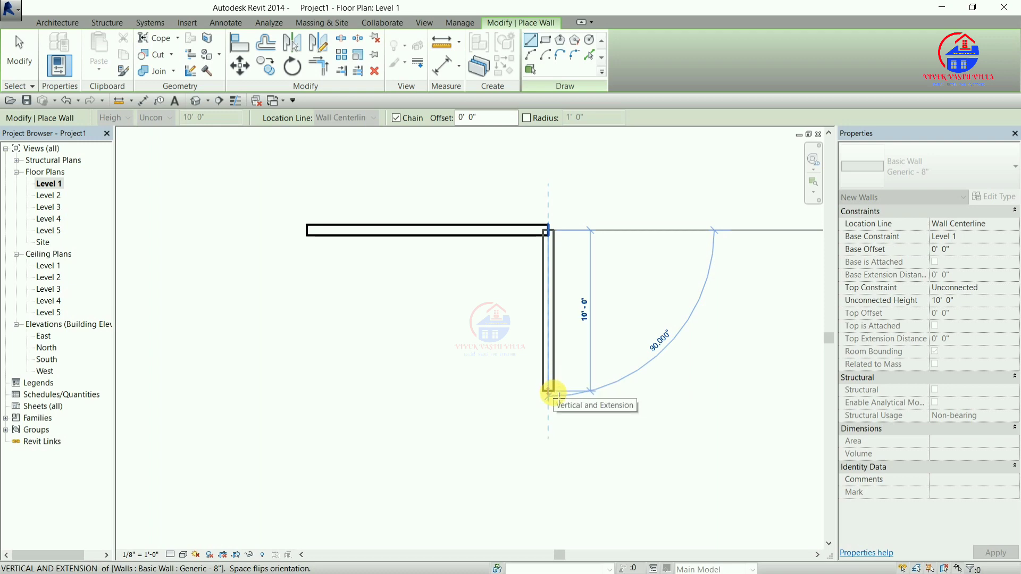
click(553, 395)
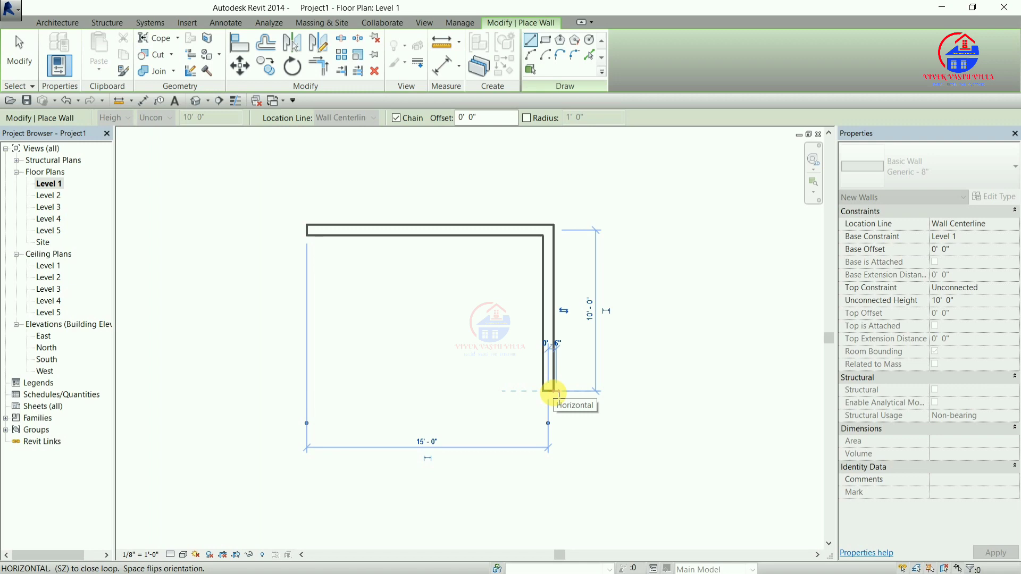
click(554, 393)
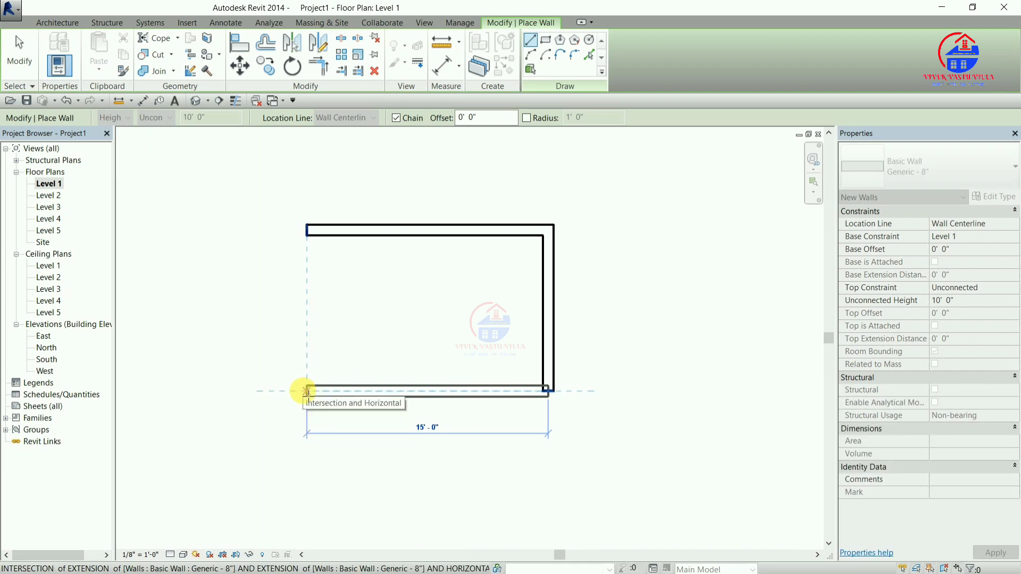
click(306, 391)
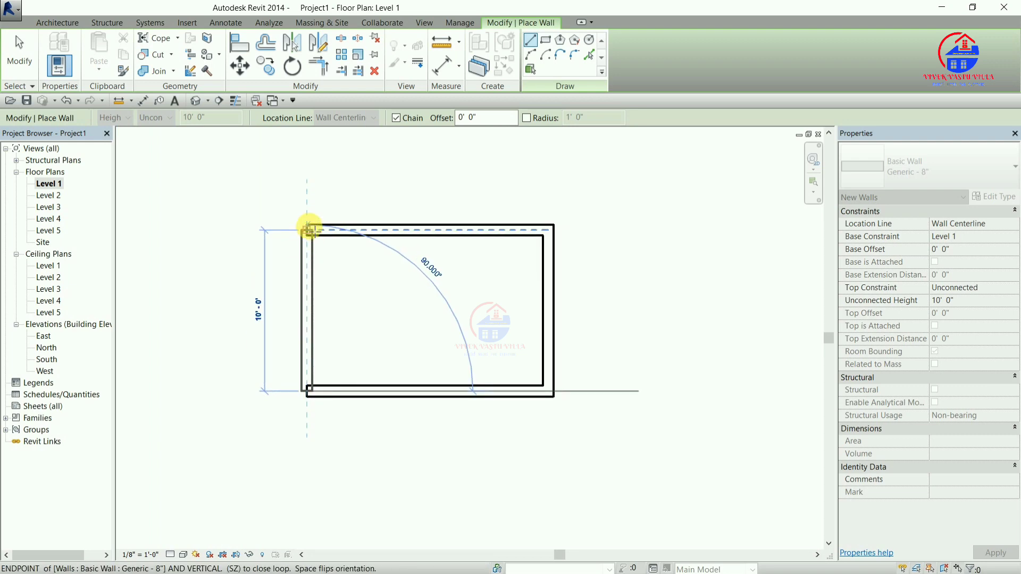
click(307, 229)
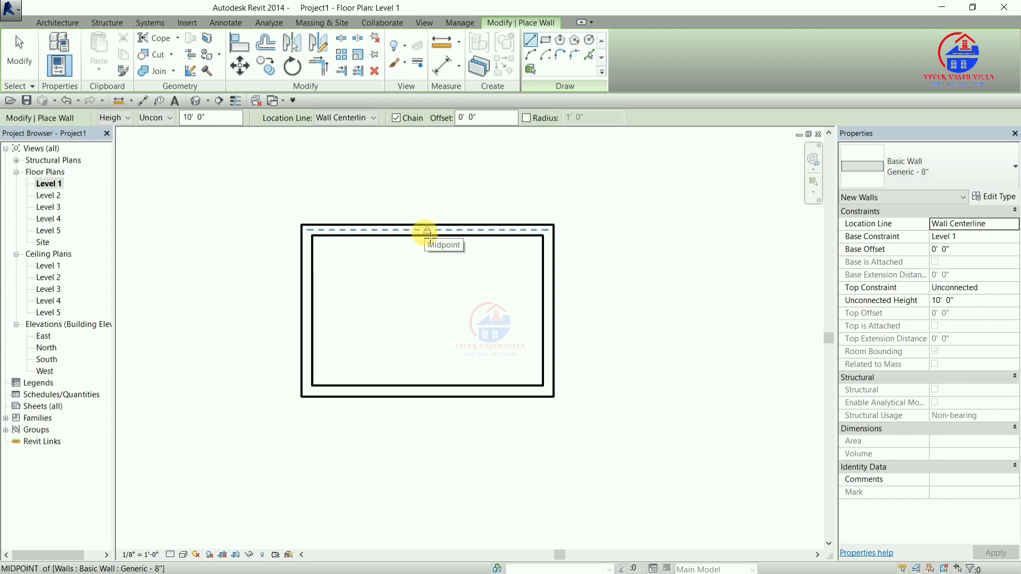
- Add a vertical and a horizontal interior wall through the rectangle's midpoints, then exit wall placement
click(427, 231)
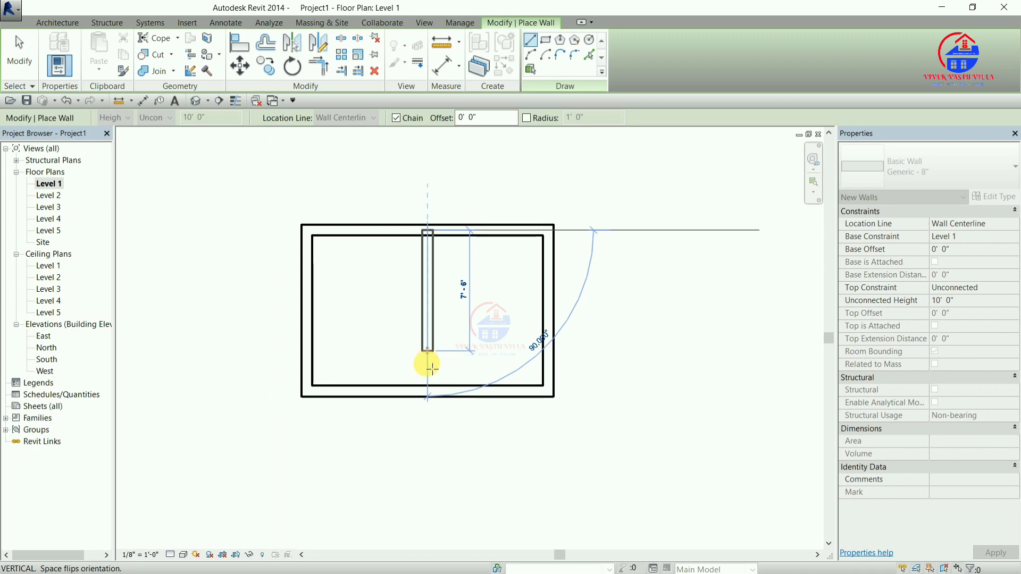
click(427, 390)
key(Escape)
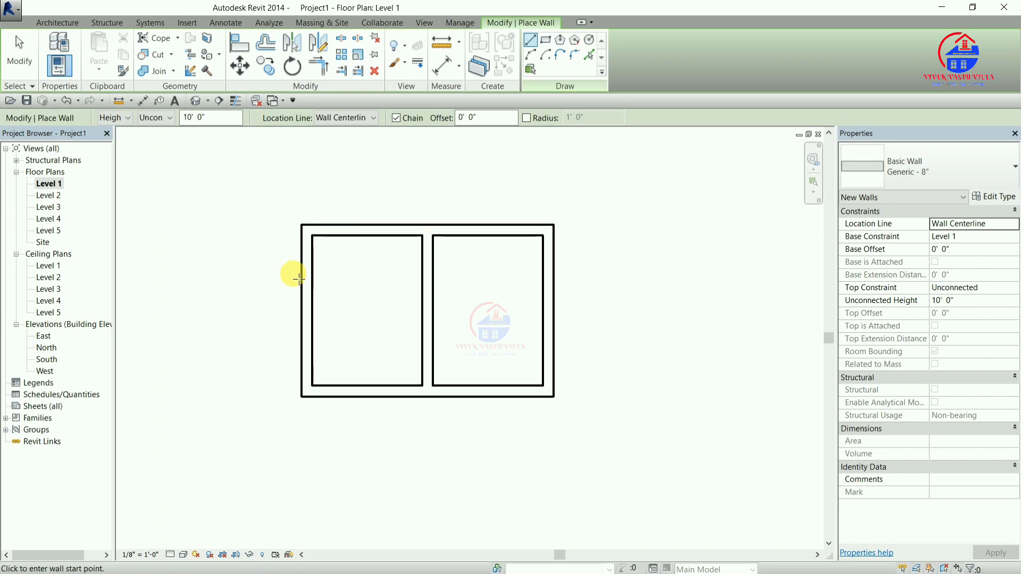
click(308, 310)
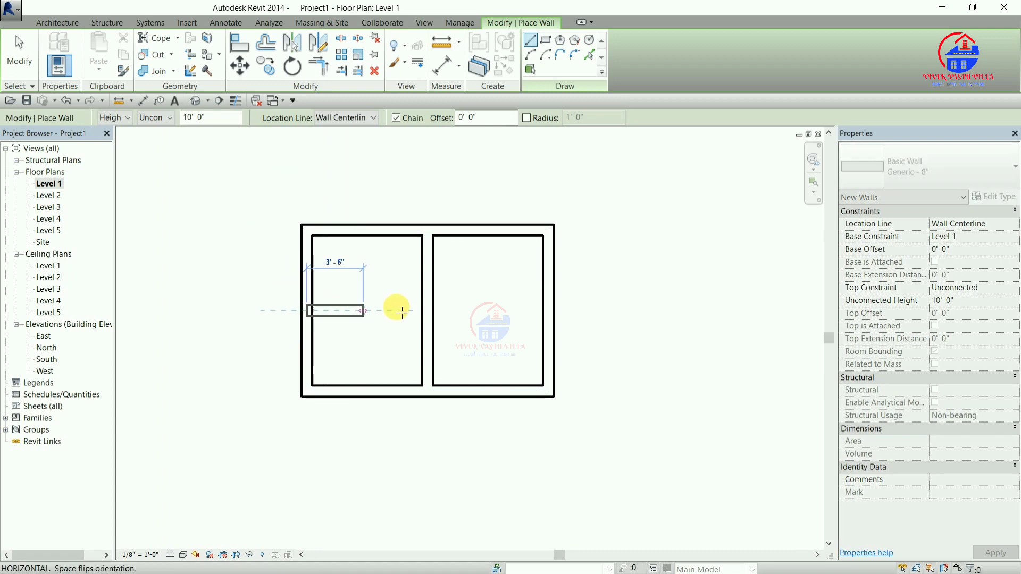
click(548, 314)
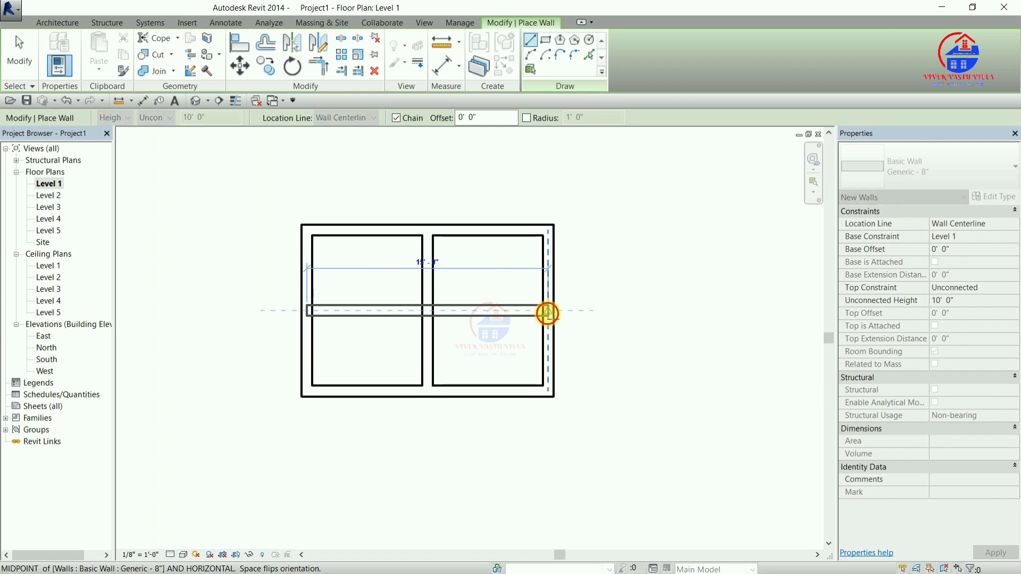
key(Escape)
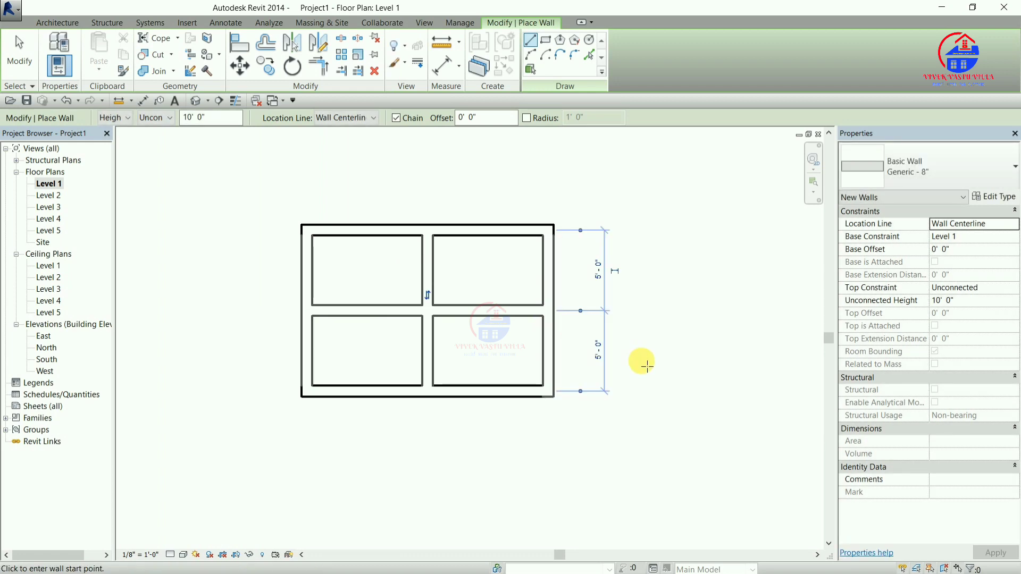
key(Escape)
key(Escape)
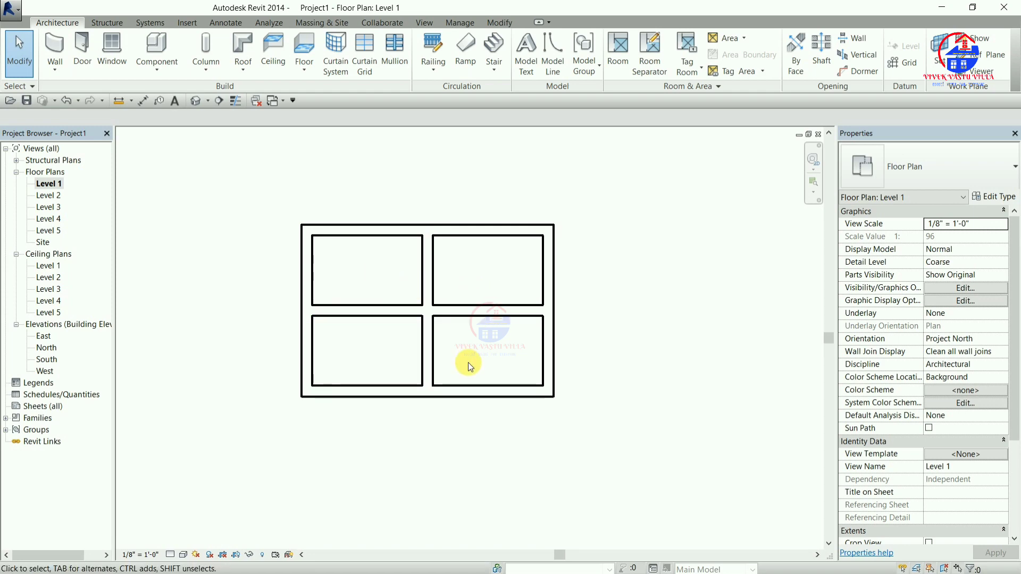
- Window-select and delete all Level 1 walls, then restart the Architectural Wall tool
drag(252, 196, 608, 454)
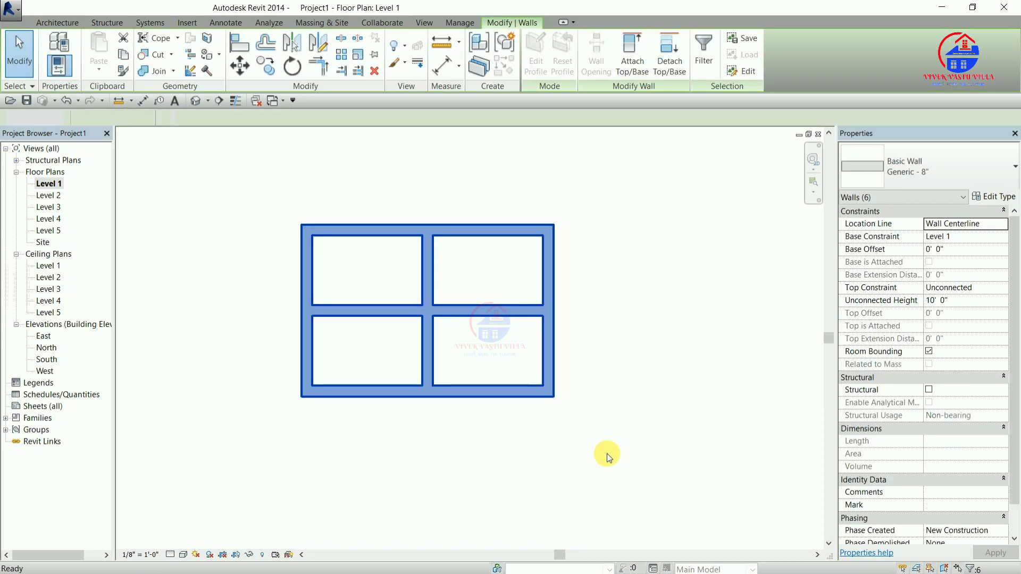
key(Delete)
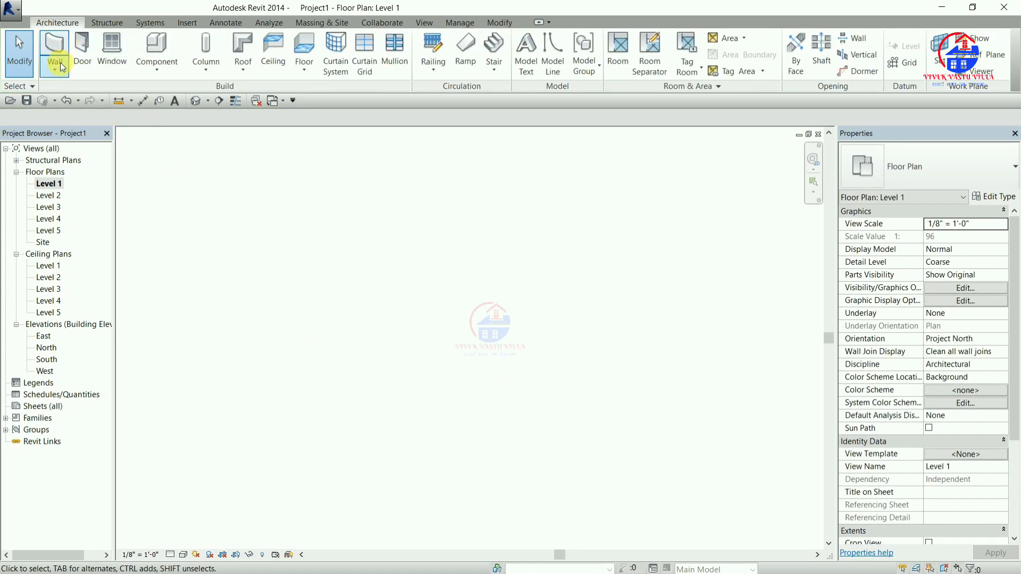
click(55, 68)
click(113, 100)
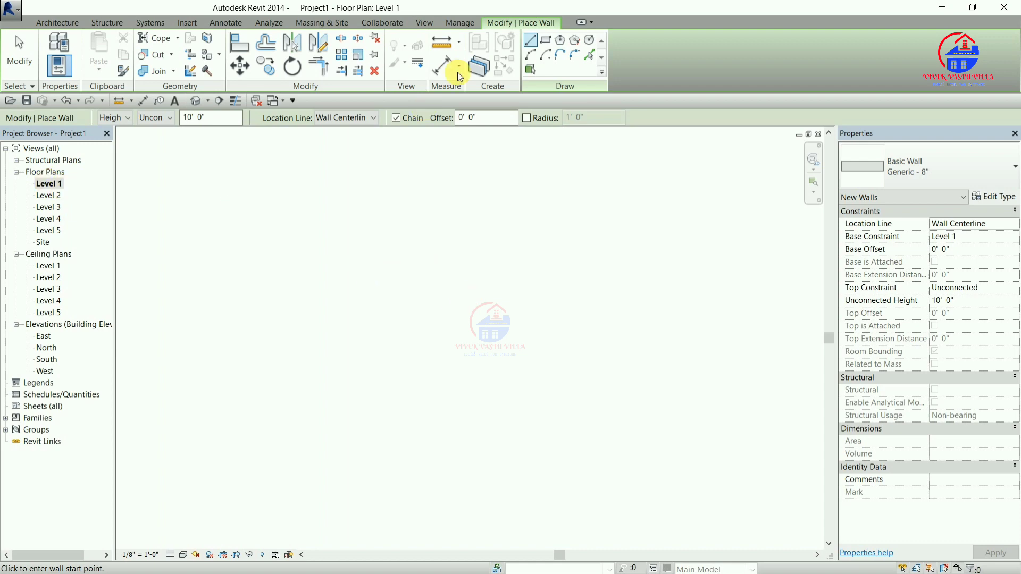
- Draw a 31' × 26' rectangle of walls using the Rectangle draw option, then end placement
click(545, 40)
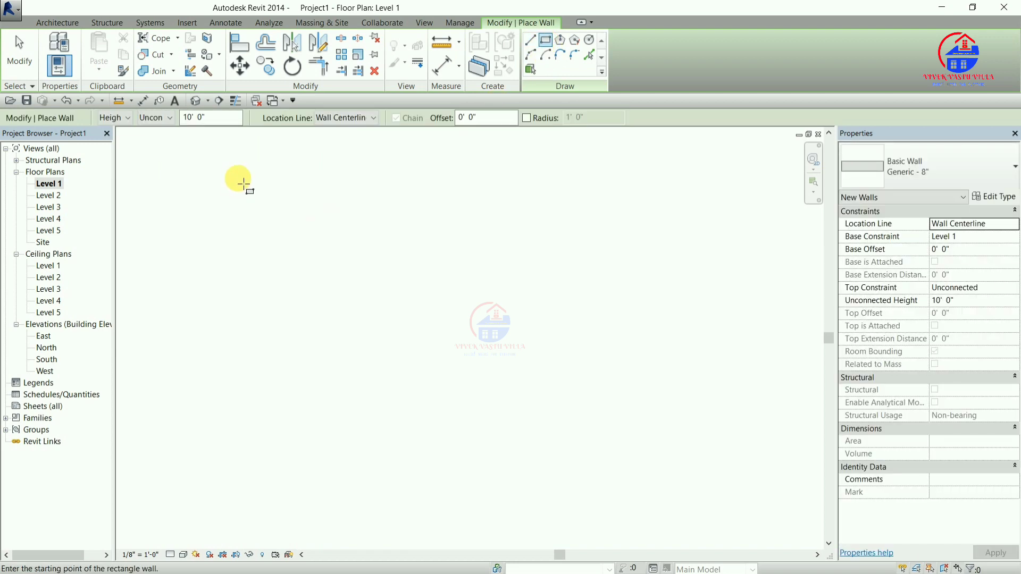
click(248, 191)
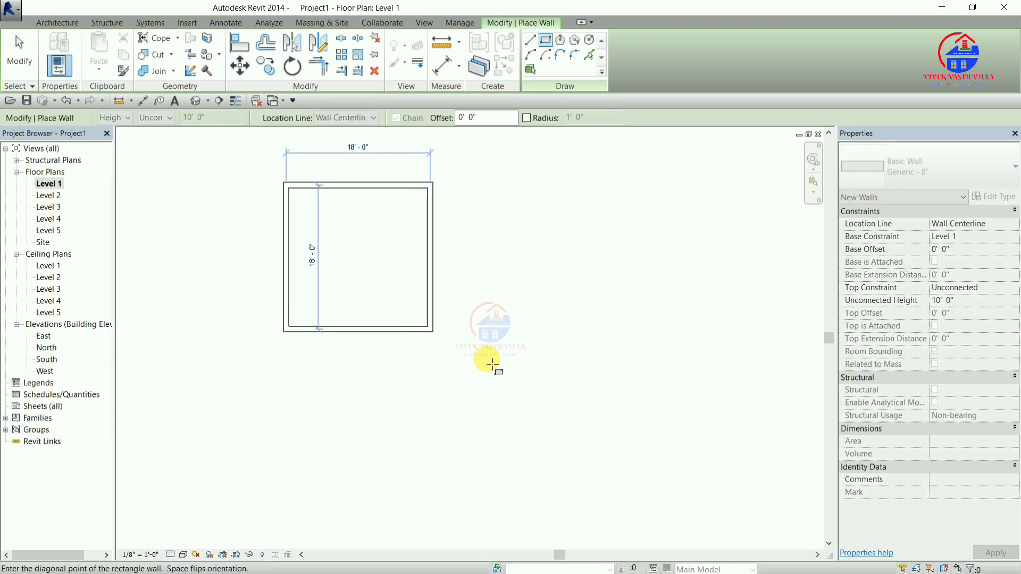
click(536, 395)
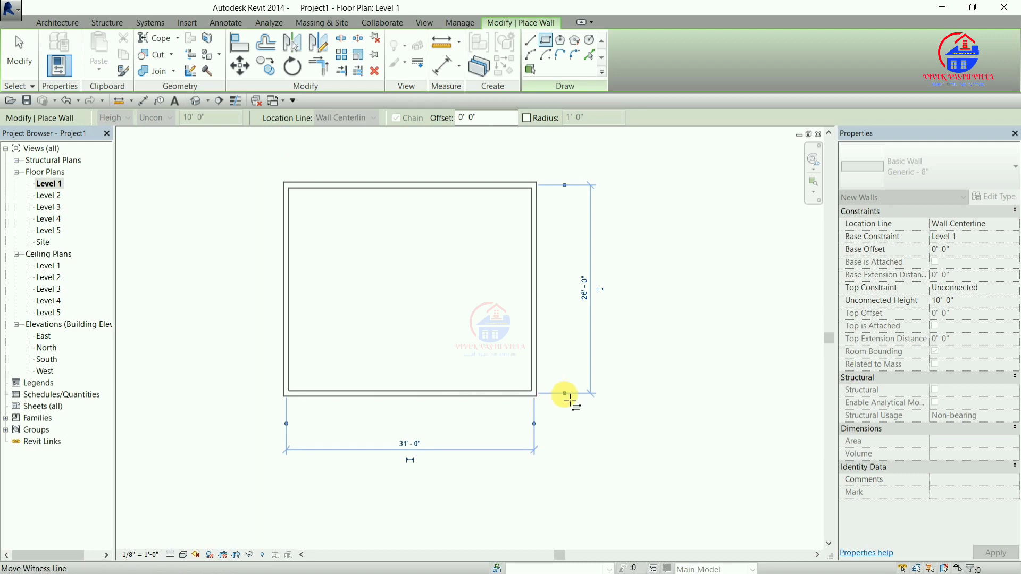
scroll(610, 405, down, 2)
scroll(610, 405, down, 2)
scroll(610, 405, down, 2)
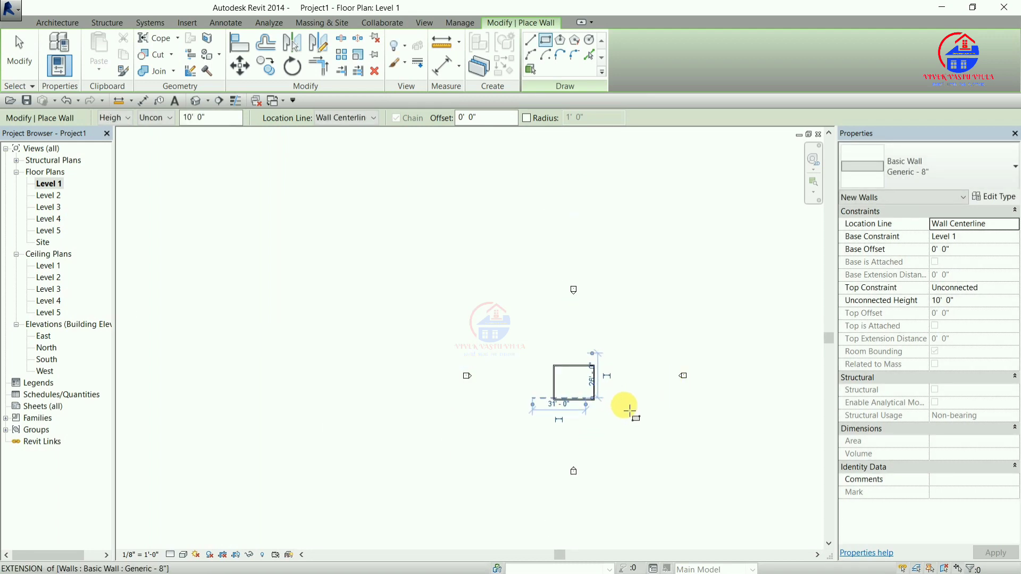
scroll(622, 406, up, 2)
scroll(585, 381, up, 2)
middle_drag(560, 374, 593, 389)
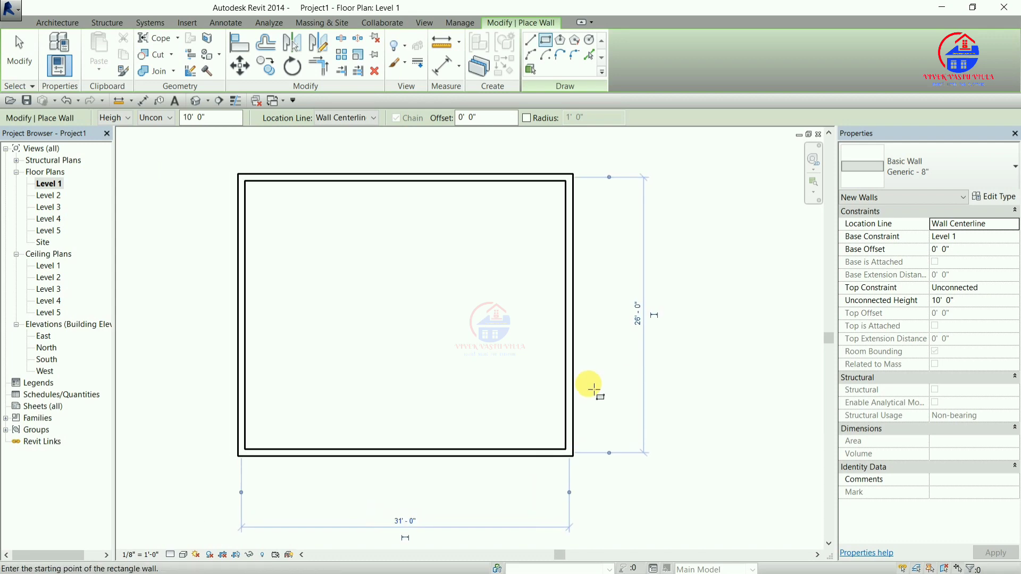
key(Escape)
key(Escape)
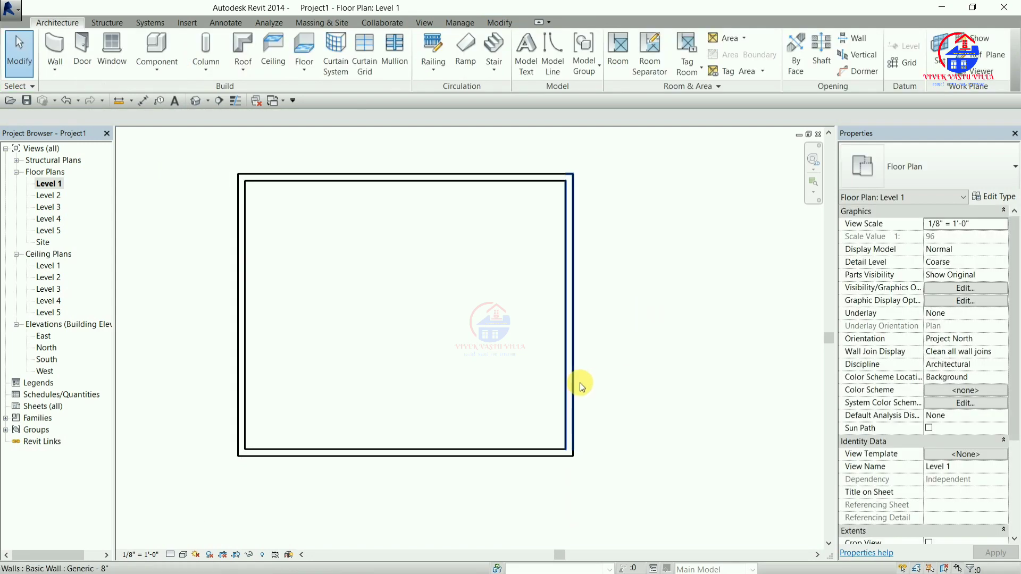
- Pan and zoom to recentre the new wall rectangle in the Level 1 view
scroll(580, 382, down, 2)
scroll(625, 397, down, 1)
middle_drag(529, 393, 406, 377)
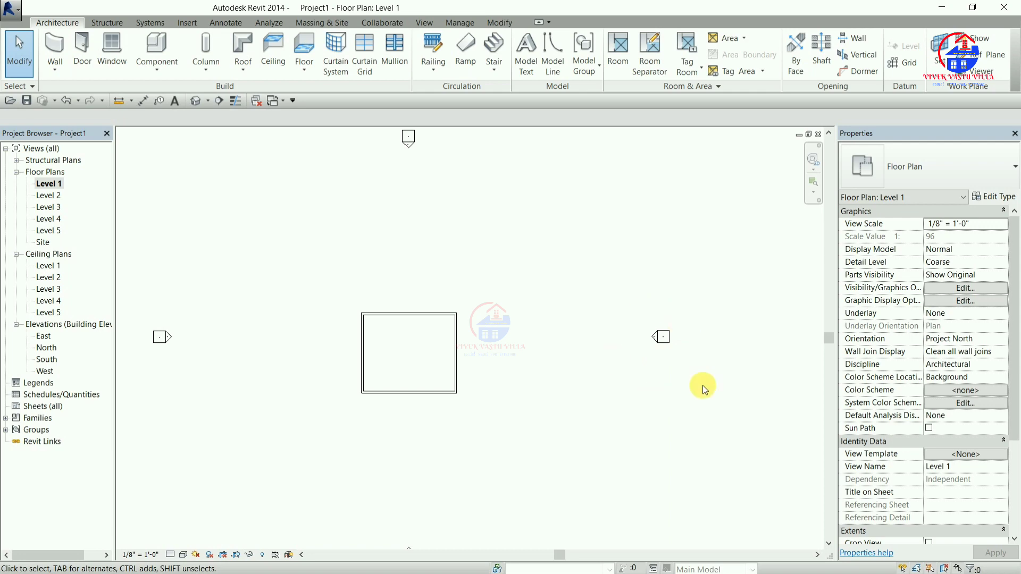
scroll(429, 378, up, 1)
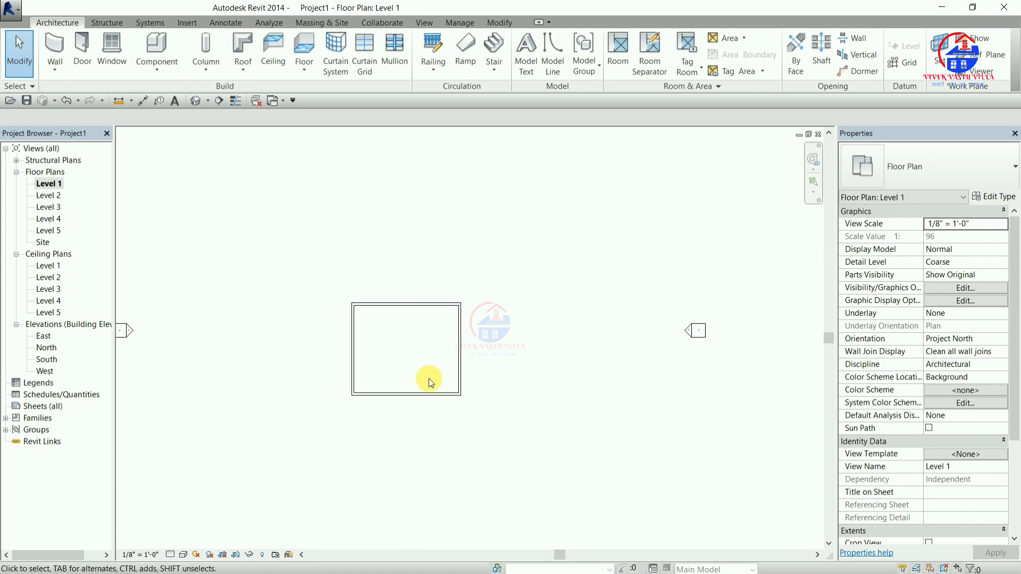
scroll(428, 379, up, 3)
scroll(428, 378, up, 1)
scroll(420, 351, up, 1)
scroll(377, 310, up, 1)
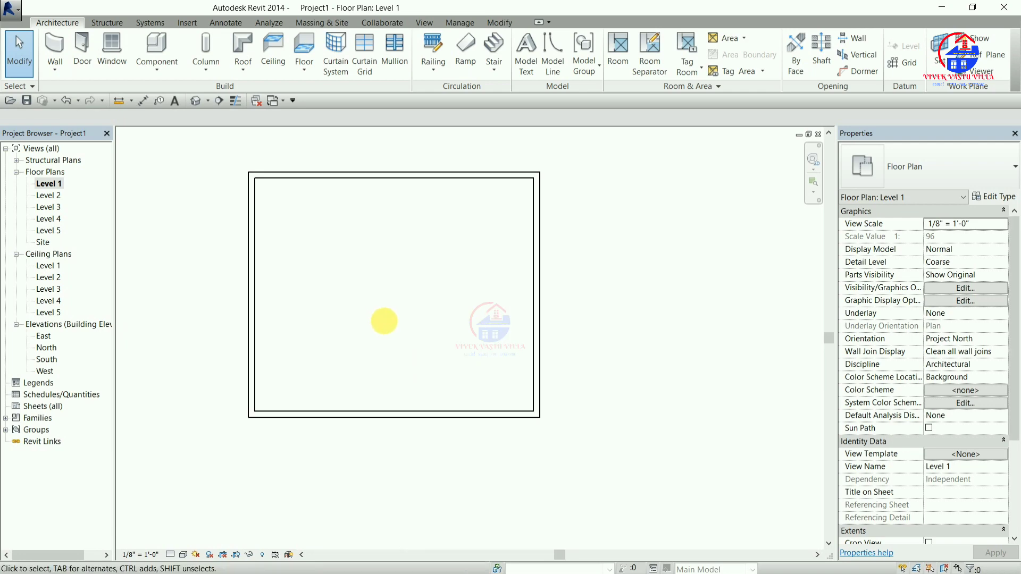
- With the Line option, add vertical and horizontal walls through the rectangle's midpoints, then recentre
click(56, 69)
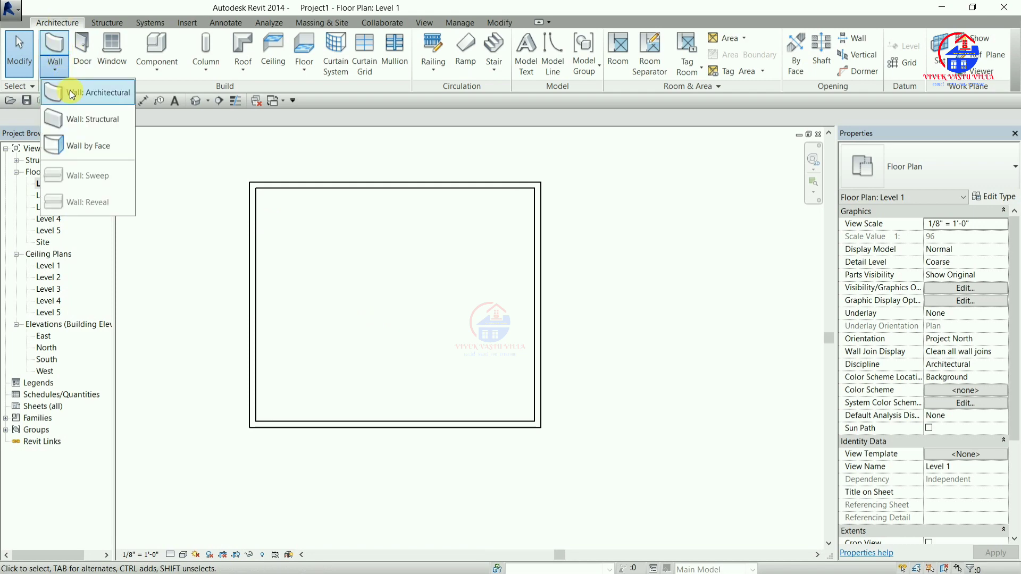
click(70, 90)
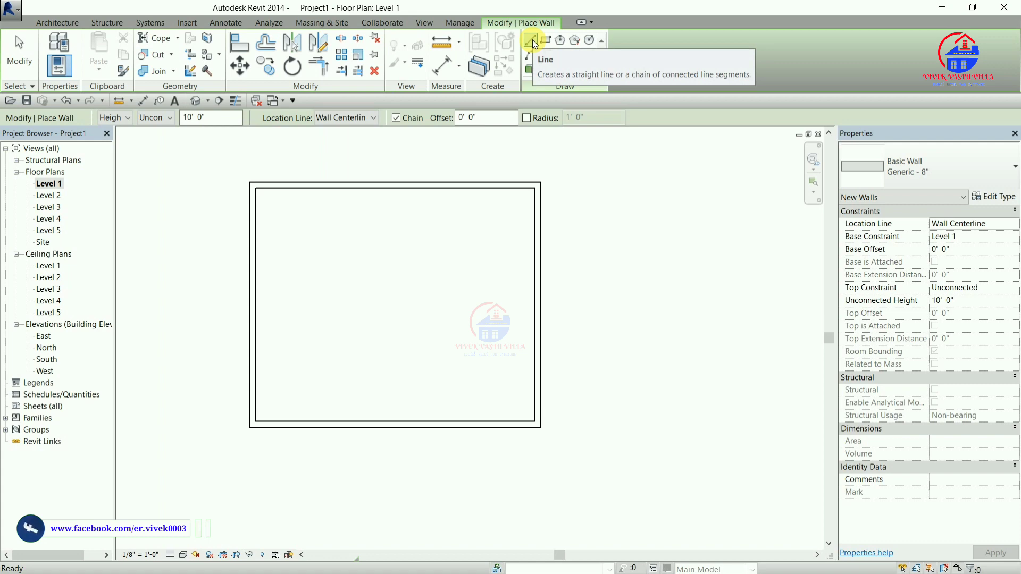
click(532, 41)
click(391, 186)
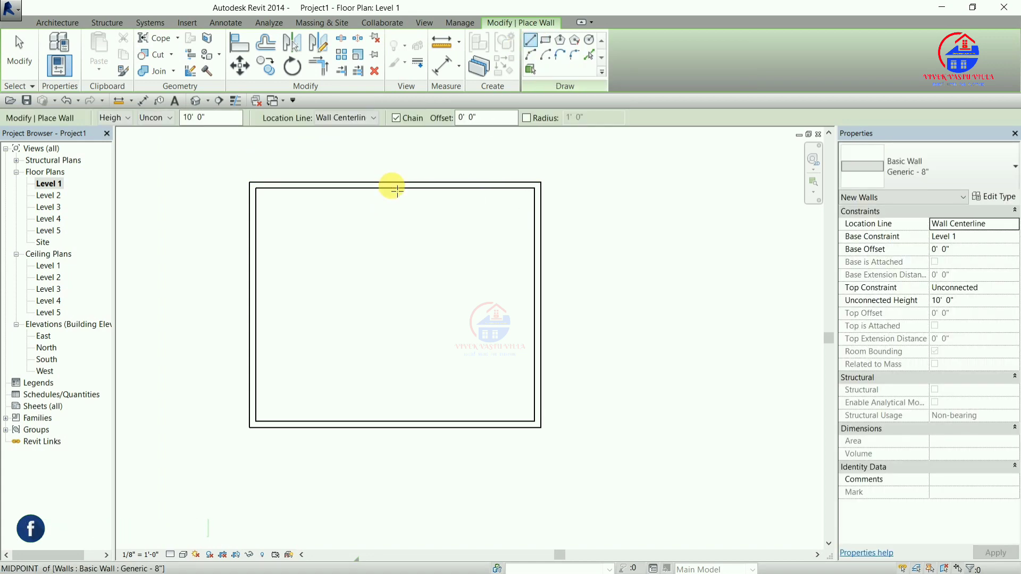
click(394, 422)
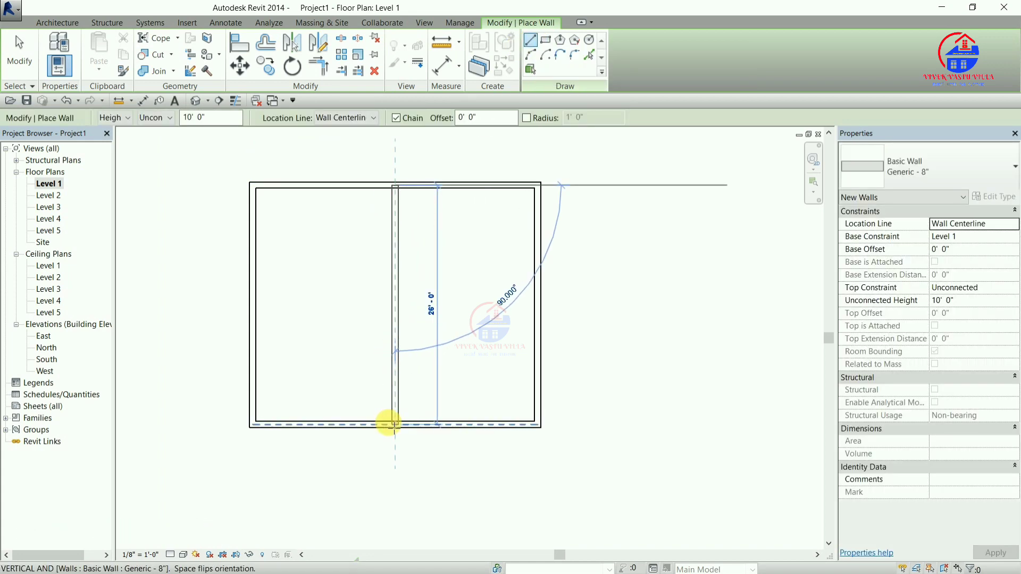
click(254, 305)
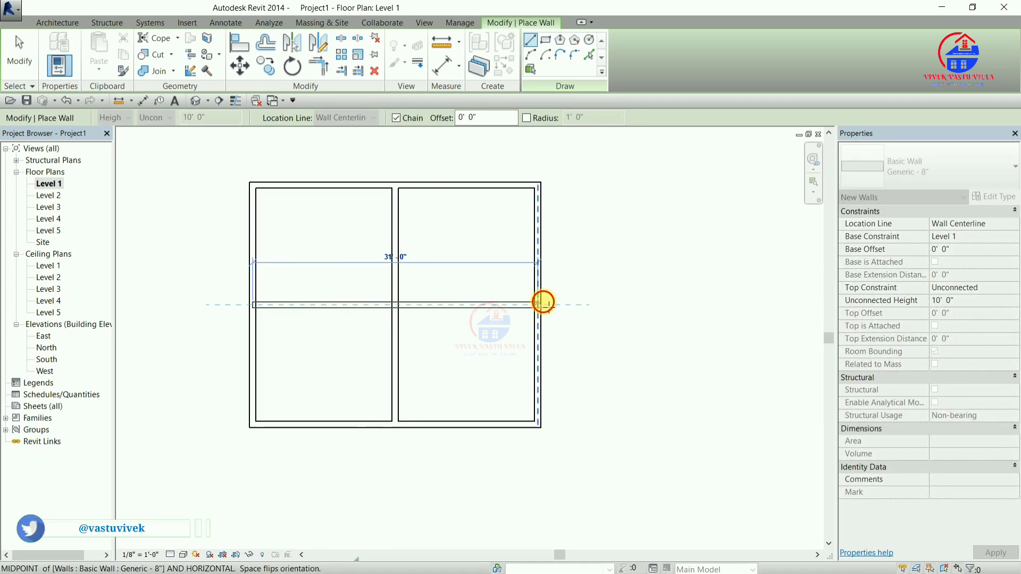
click(541, 303)
key(Escape)
key(Escape)
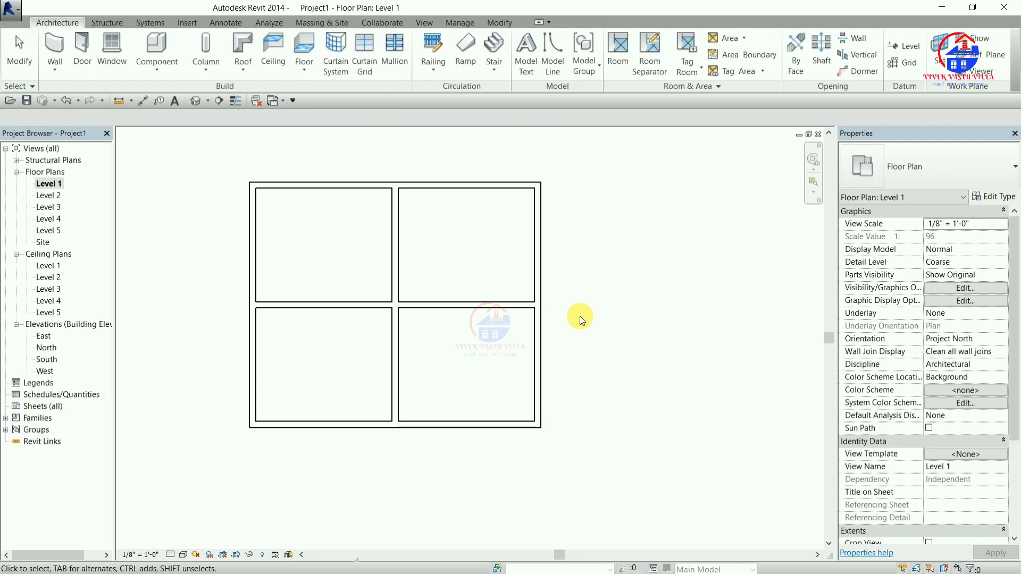
middle_drag(465, 263, 496, 271)
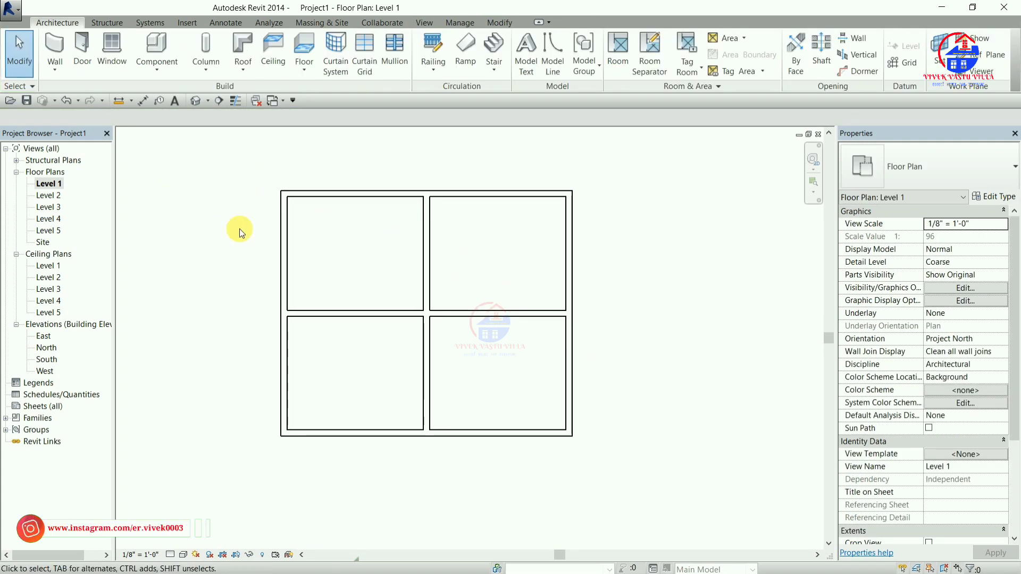
scroll(638, 331, down, 2)
scroll(643, 340, up, 1)
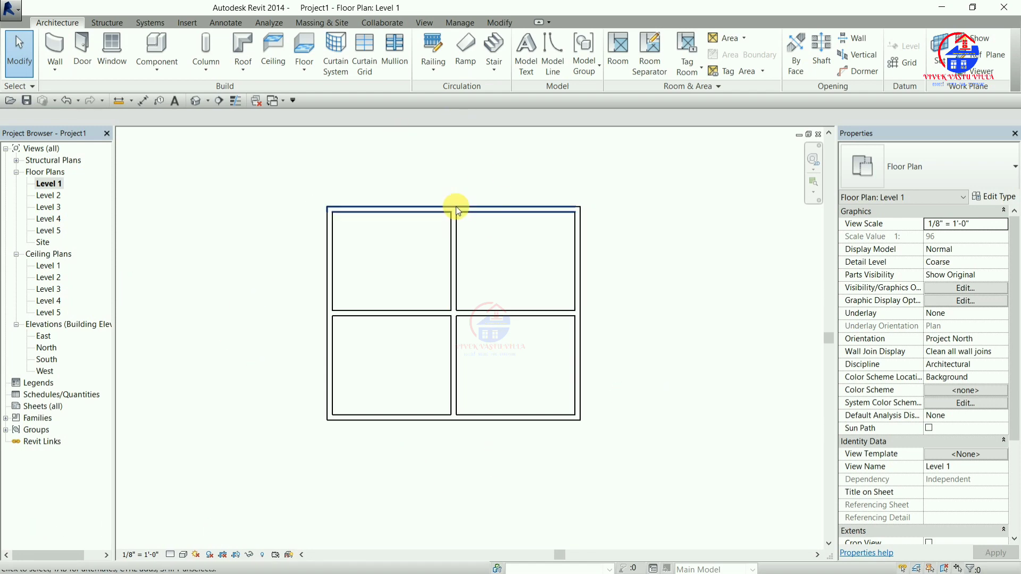
- Open the East elevation and zoom in to see the walls spanning 10' from Level 1 to Level 2
double_click(51, 337)
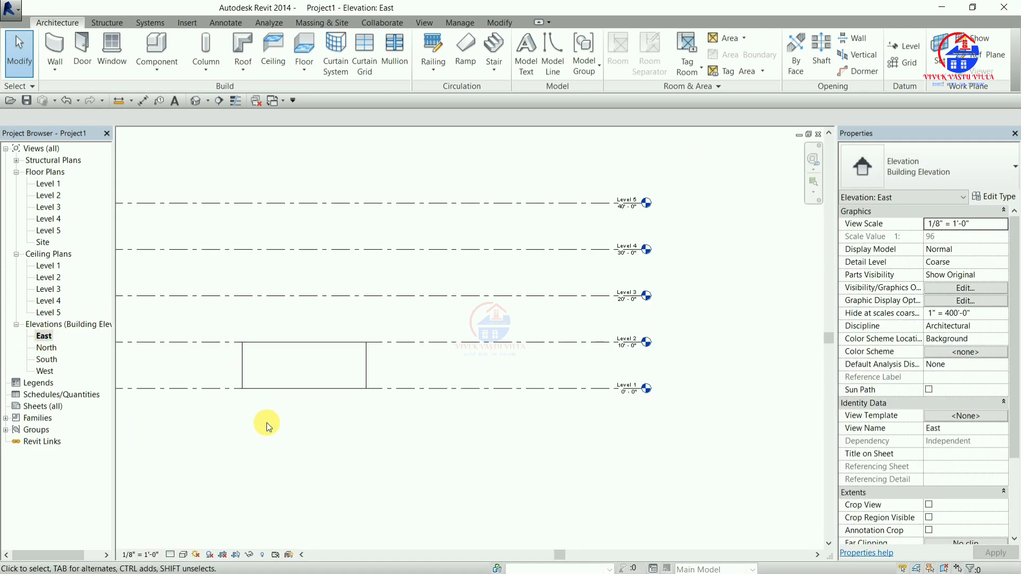
middle_drag(267, 425, 429, 401)
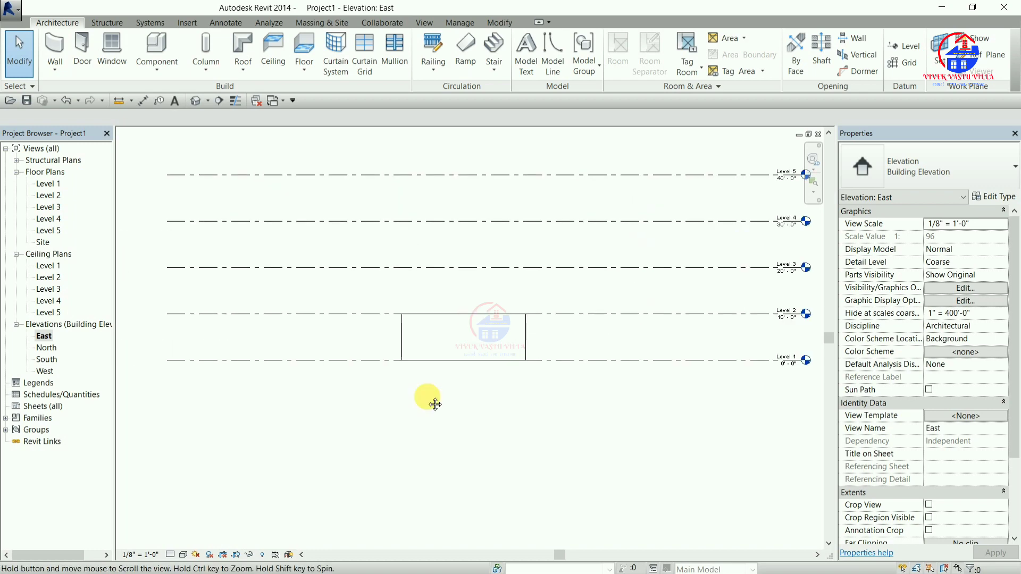
scroll(473, 343, up, 3)
scroll(474, 345, up, 2)
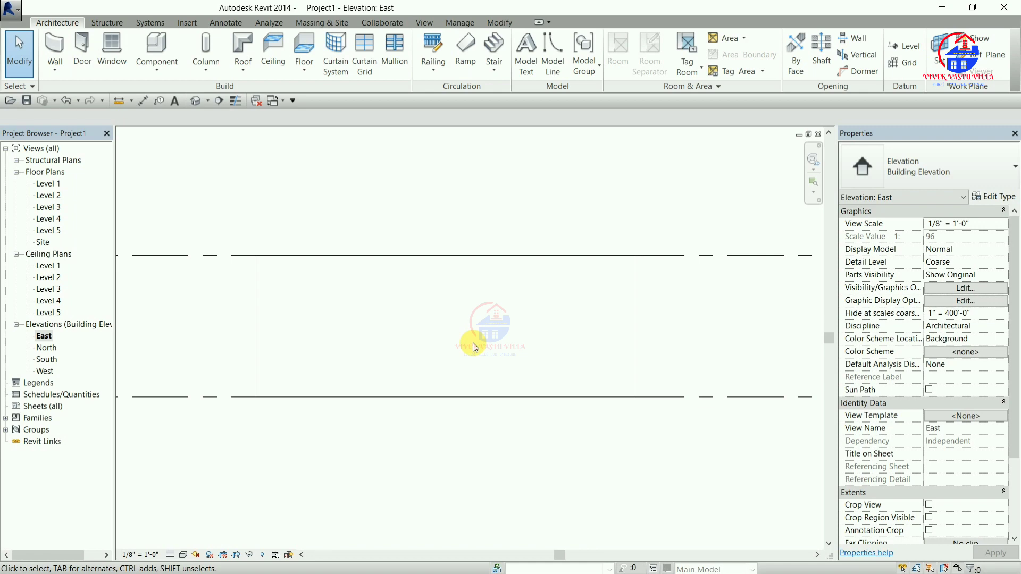
scroll(480, 337, down, 5)
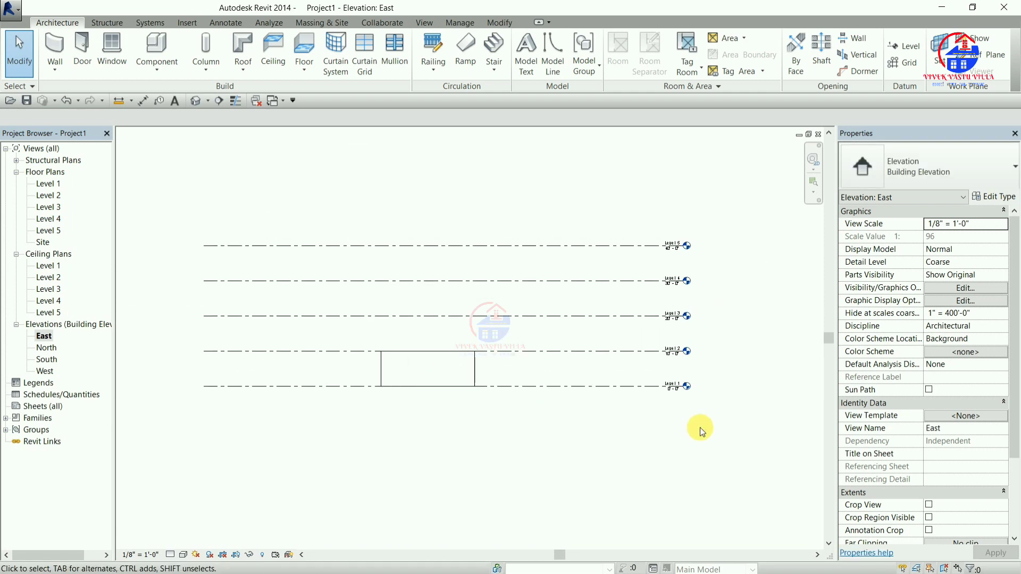
scroll(700, 428, up, 3)
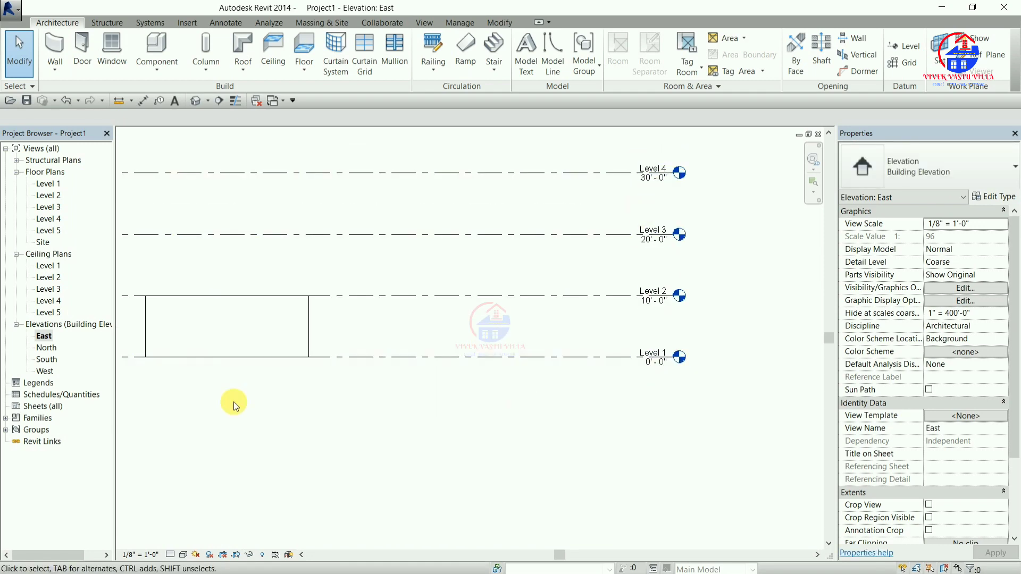
scroll(341, 367, up, 3)
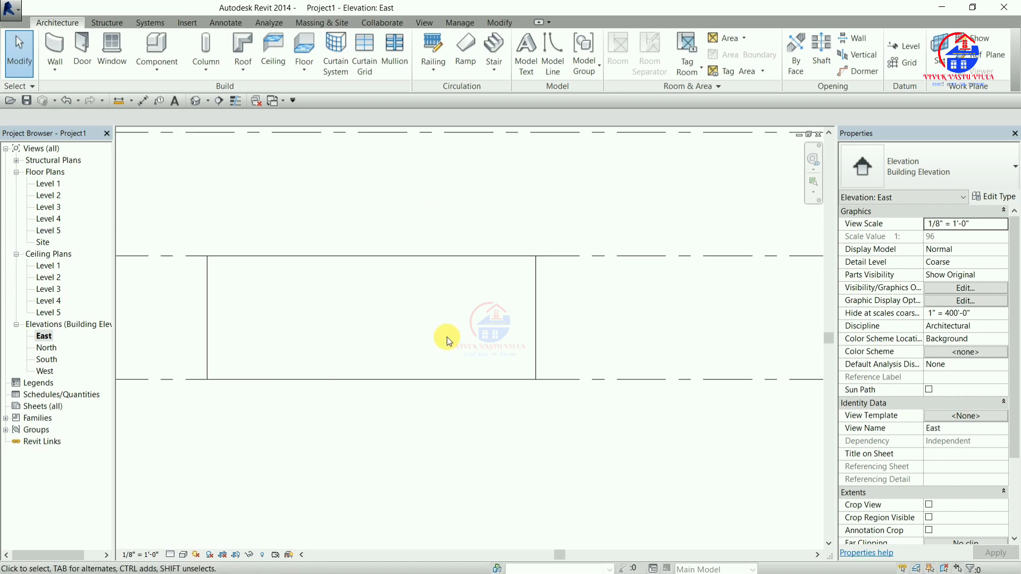
- Switch to the Level 1 plan, back to East elevation, then settle on Level 1 again
double_click(58, 186)
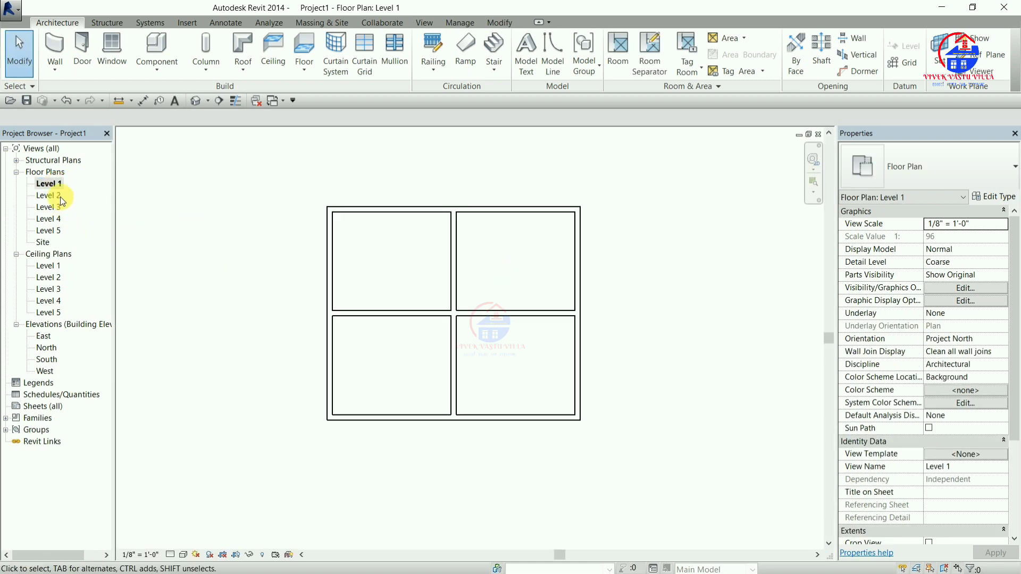
double_click(45, 337)
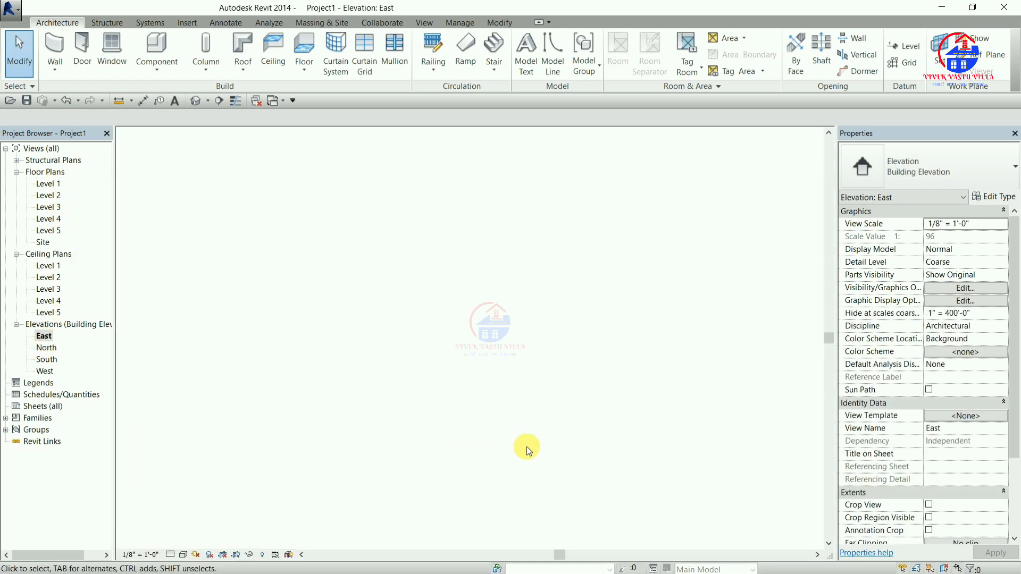
scroll(478, 383, down, 2)
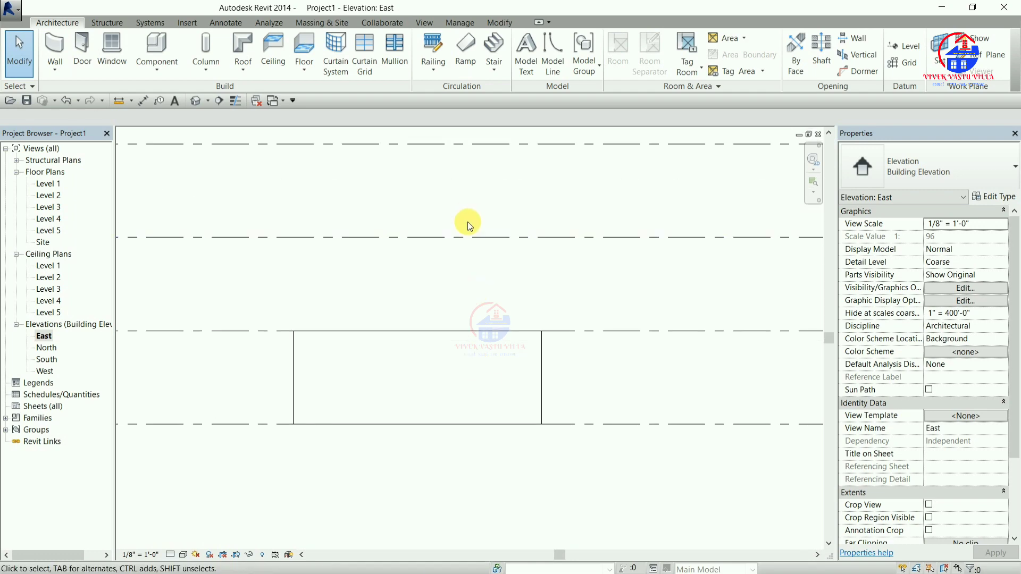
scroll(459, 299, down, 2)
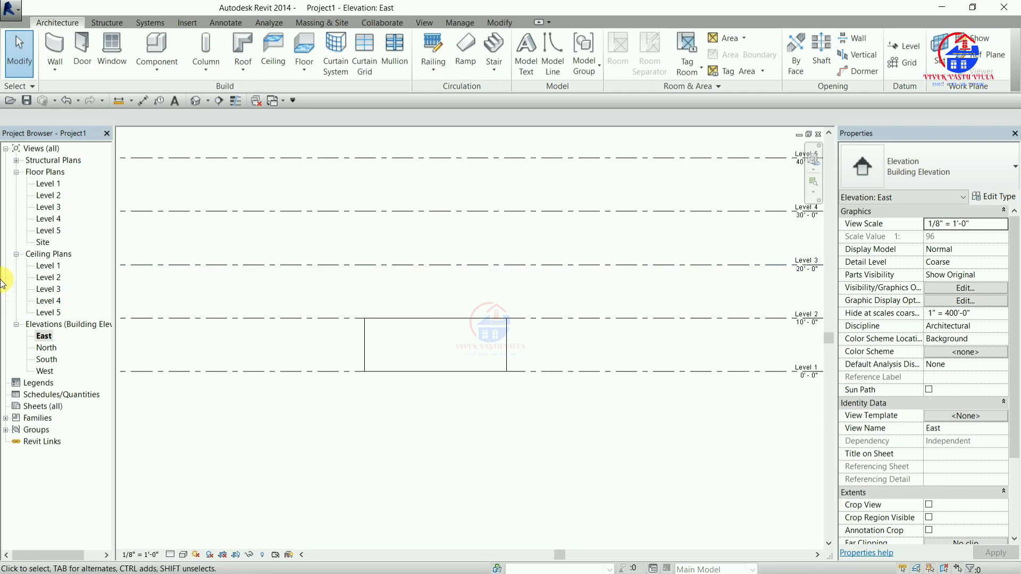
double_click(48, 184)
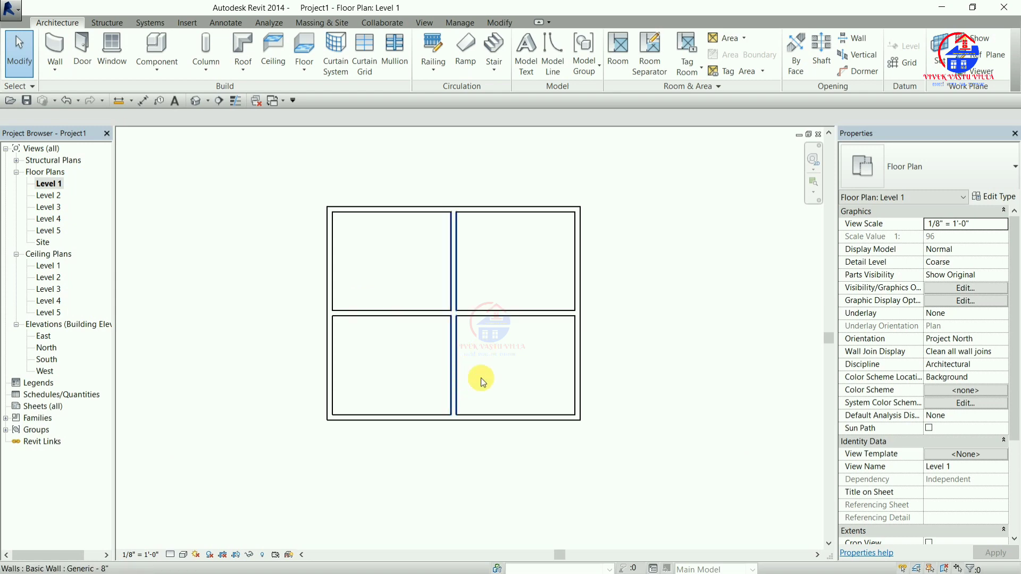
scroll(501, 388, up, 1)
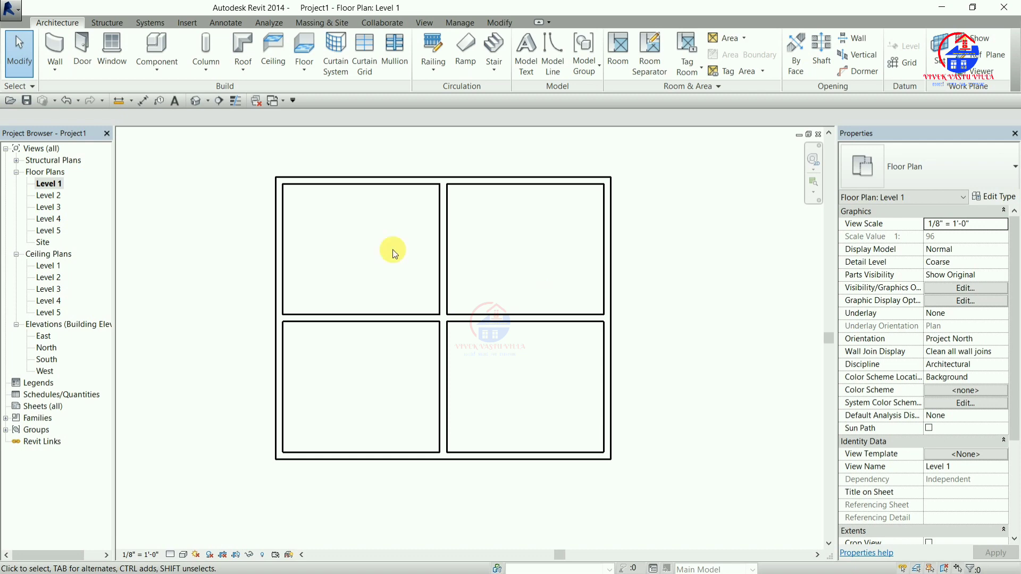
- Compare the Level 2 plan, showing Level 1 walls faintly, with Level 1, then view the empty Level 3
double_click(47, 195)
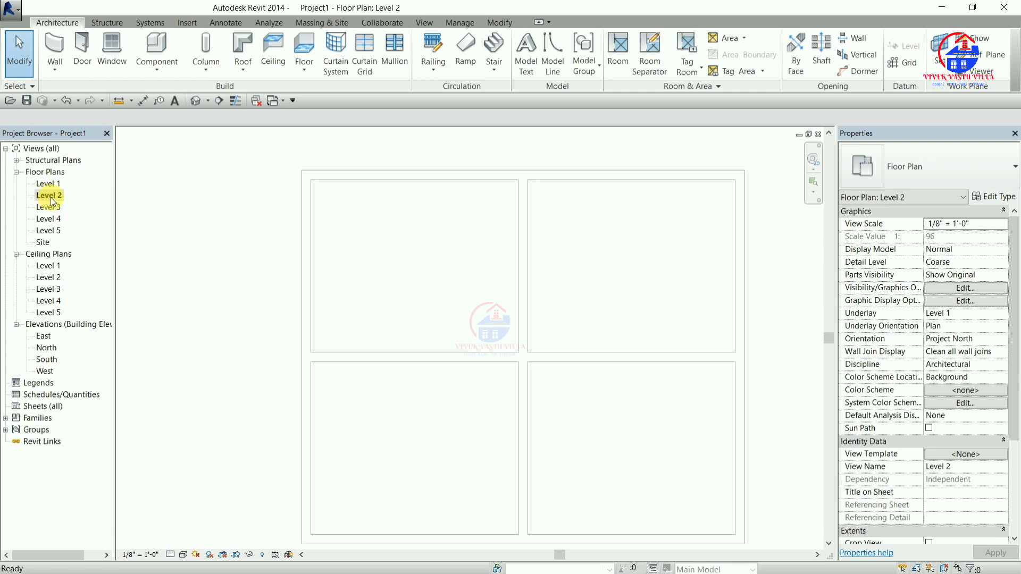
scroll(596, 378, down, 2)
middle_drag(609, 383, 579, 372)
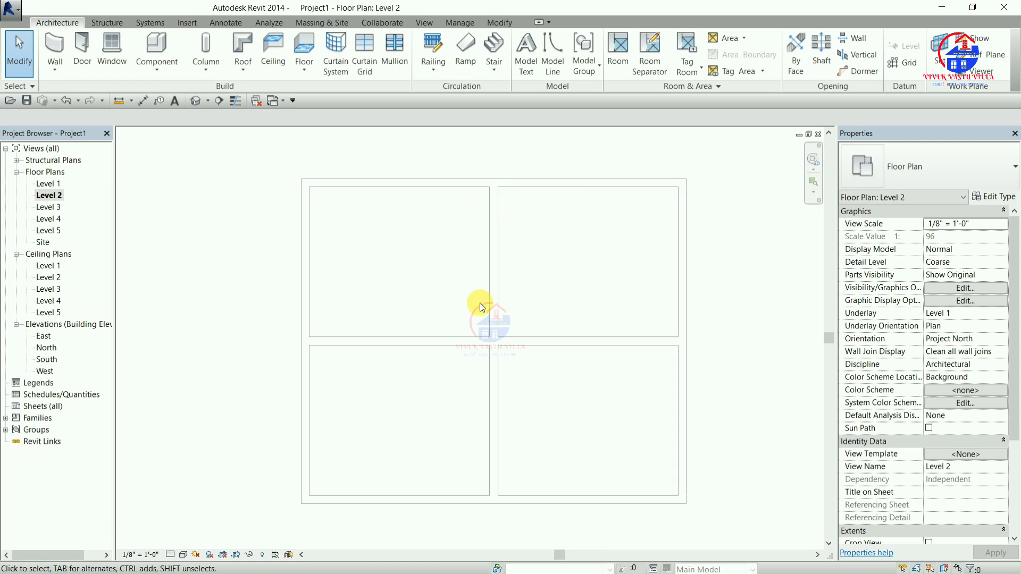
double_click(48, 186)
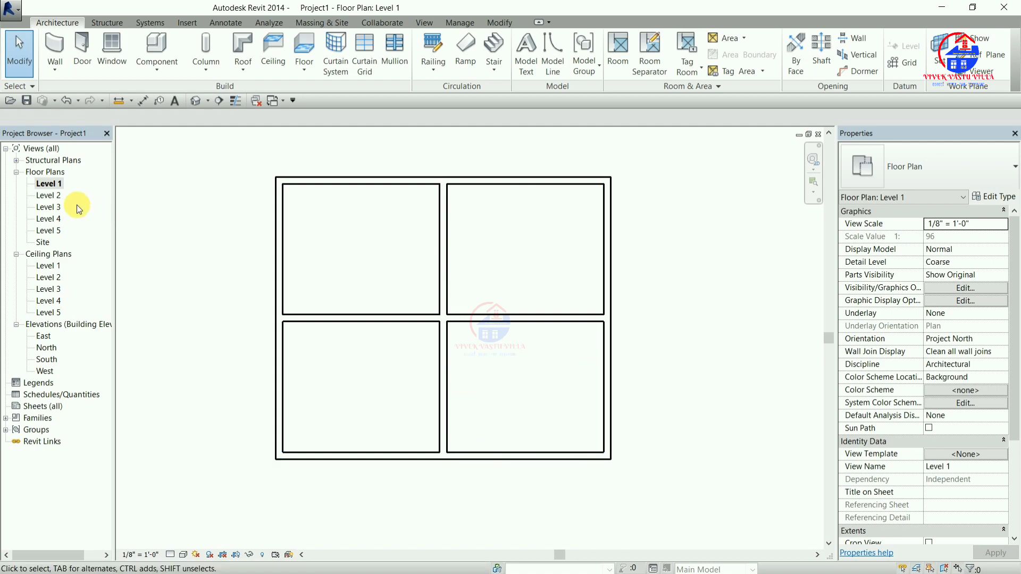
double_click(55, 198)
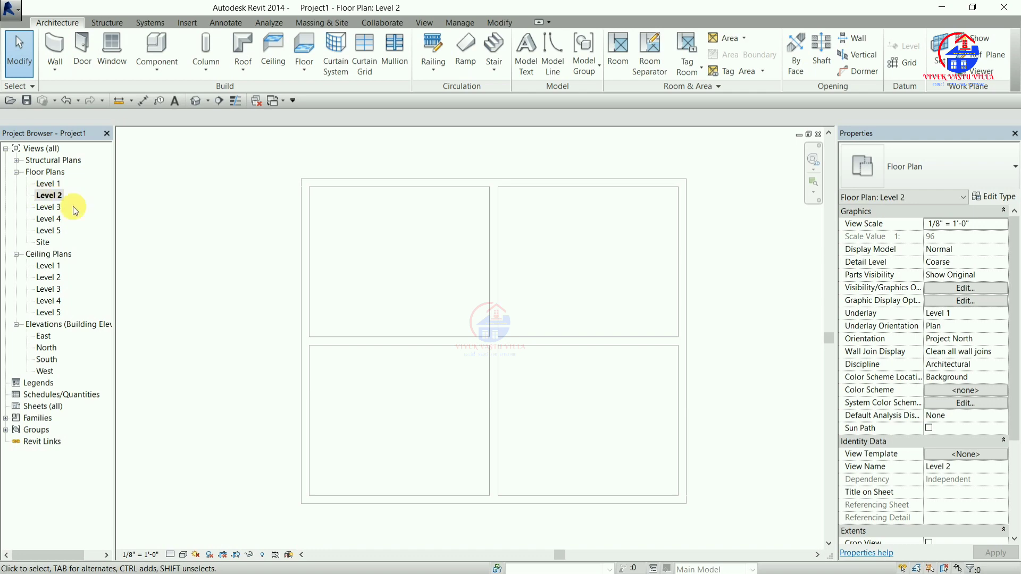
double_click(59, 211)
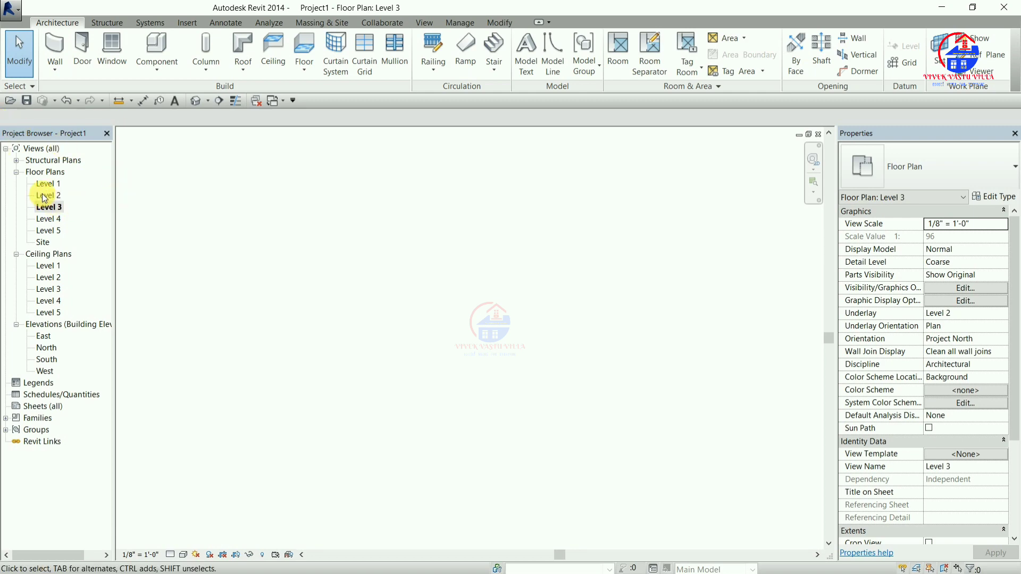
- On the Level 2 plan, draw a 31'-0" wall between the left and right wall midpoints
click(44, 197)
double_click(44, 196)
click(56, 48)
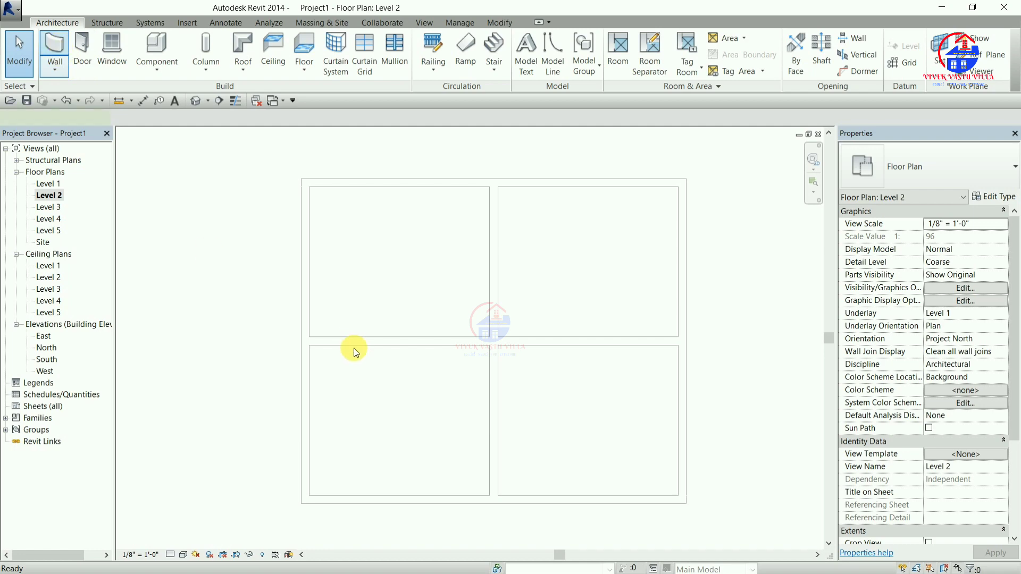
click(305, 340)
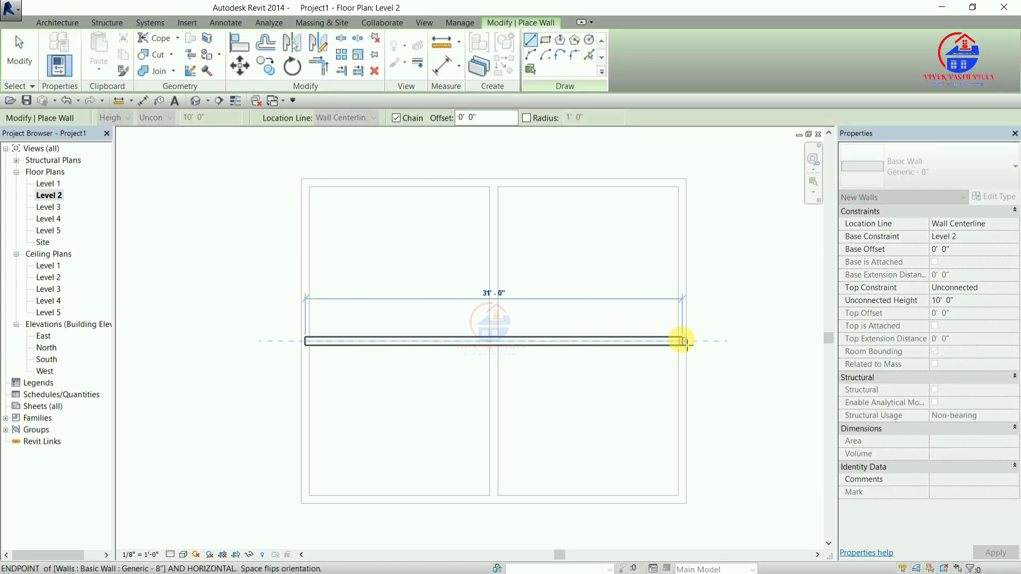
click(717, 357)
key(Escape)
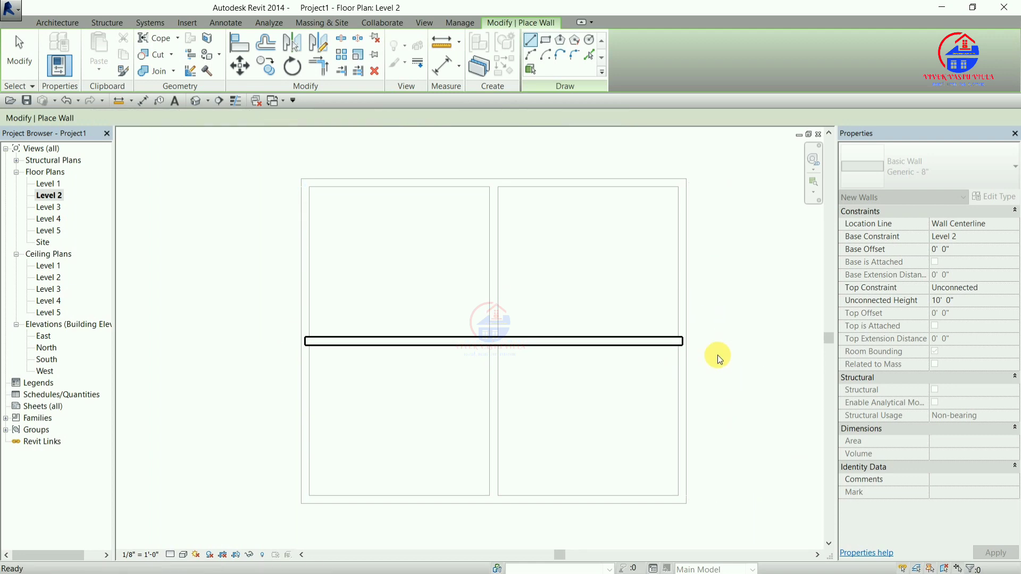
key(Escape)
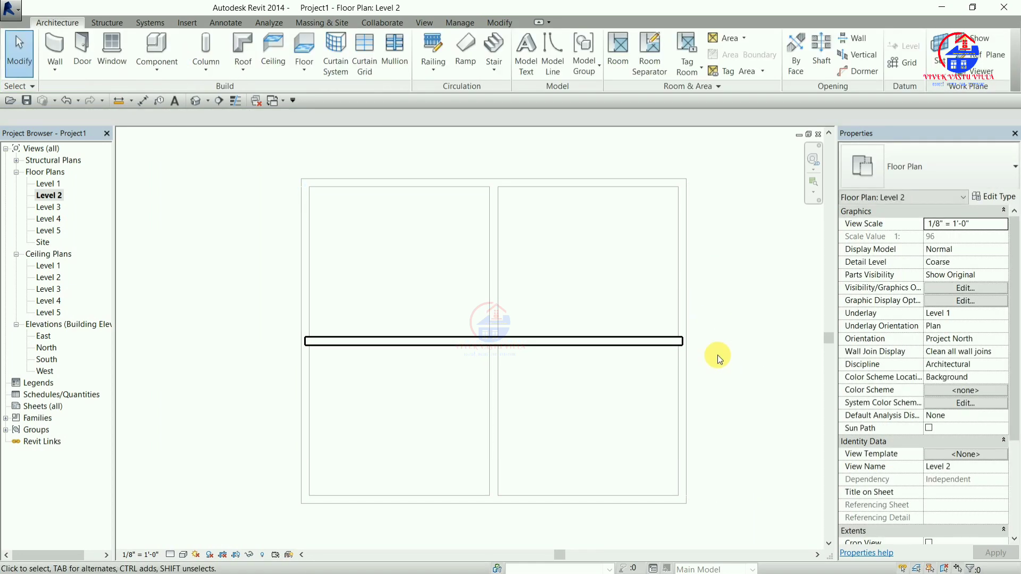
- Check the Level 2 middle wall in the Level 3 and Level 2 plans, then reopen Level 1
click(49, 210)
double_click(49, 209)
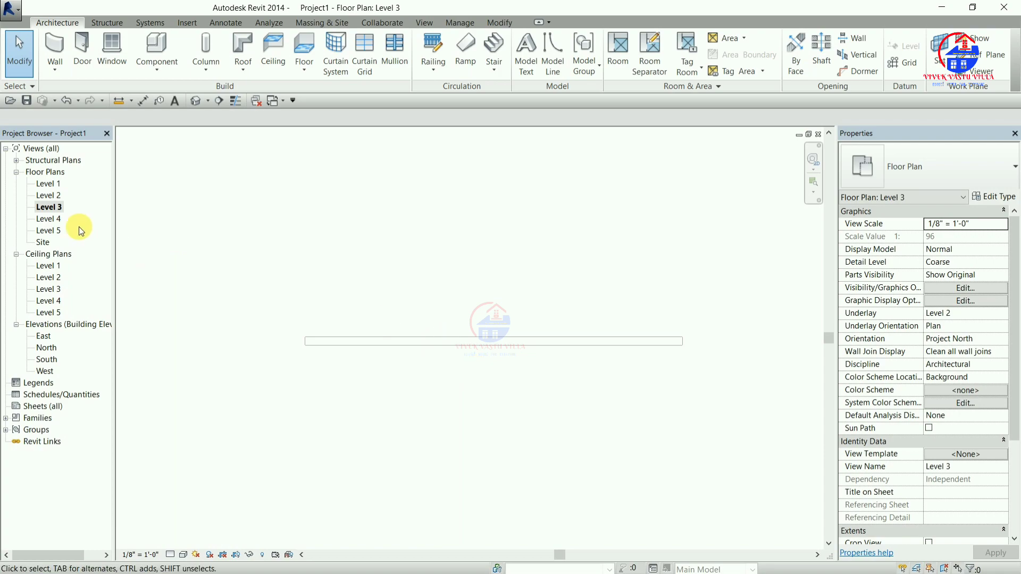
double_click(48, 195)
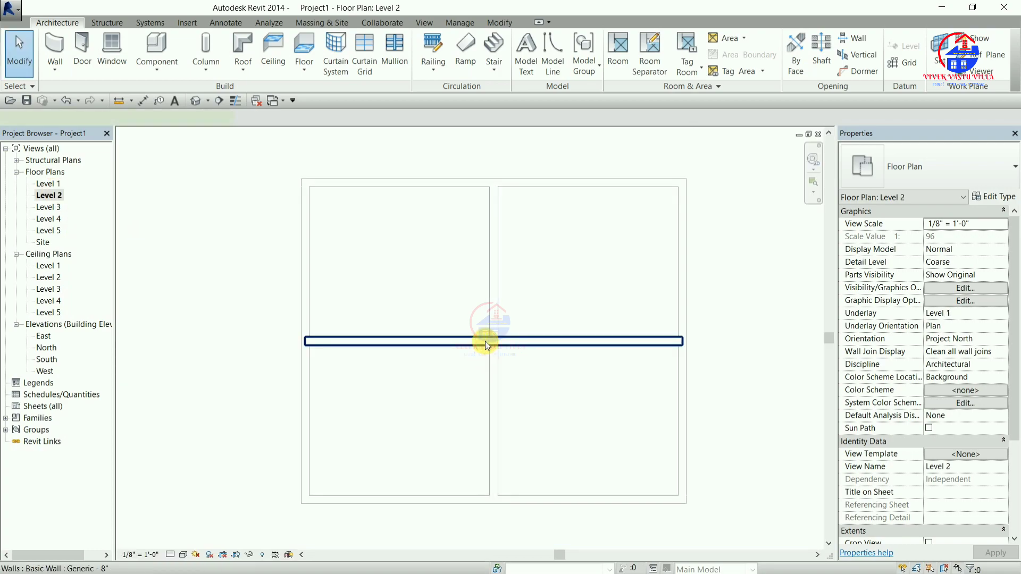
click(485, 342)
key(Escape)
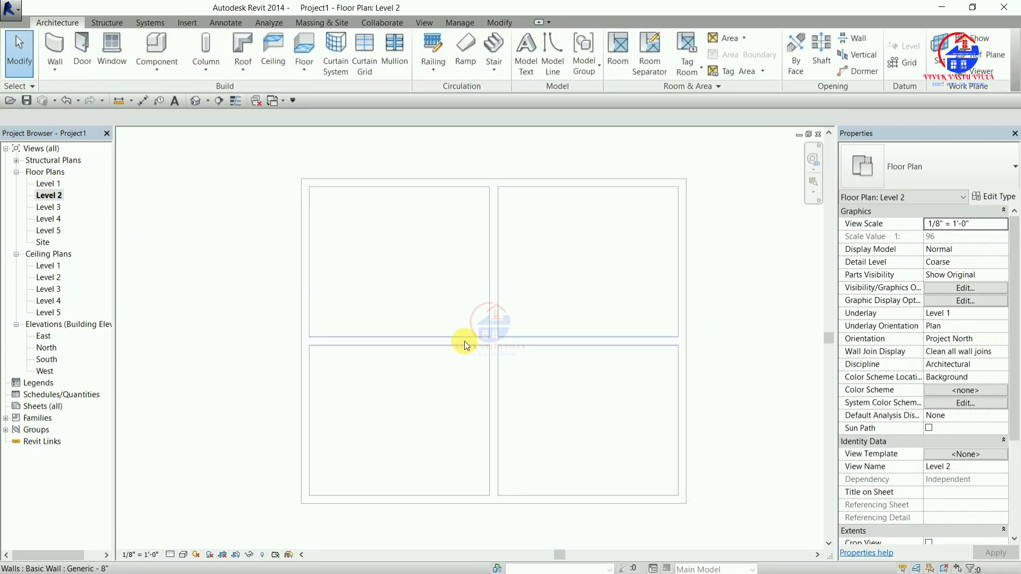
double_click(48, 183)
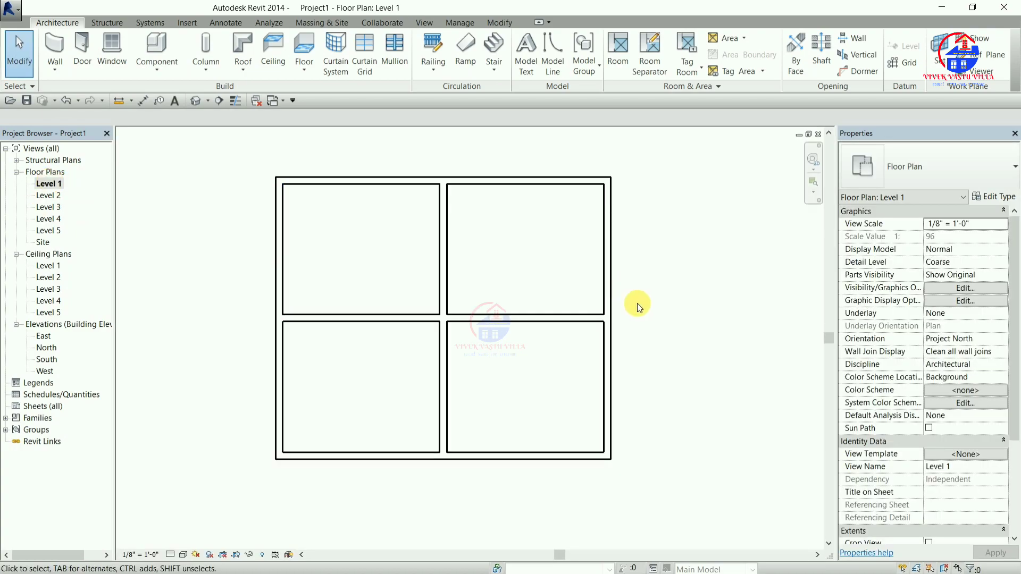